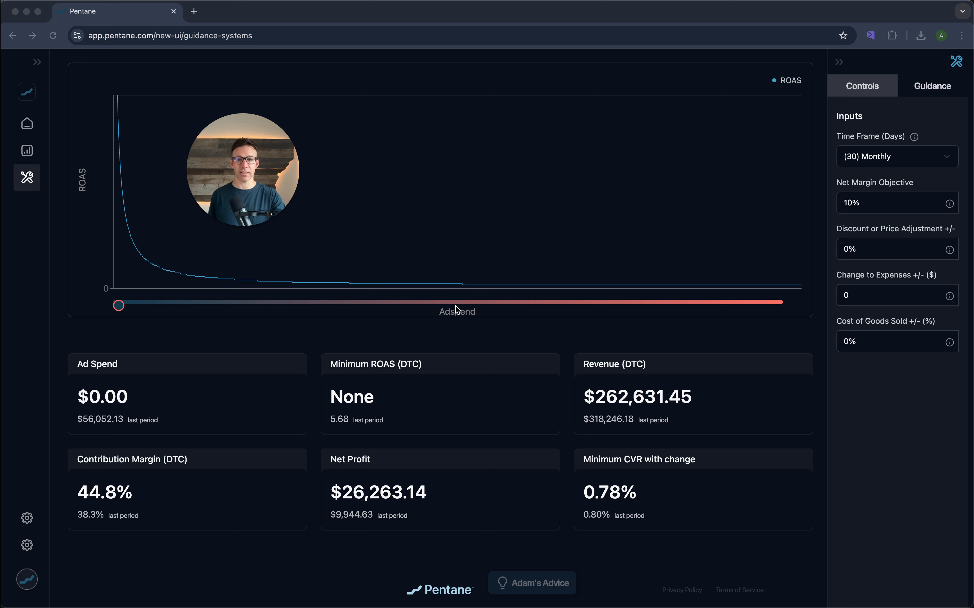
- Open the Time Frame options and keep the (30) Monthly period selected
{"action": "left_click", "coordinate": [906, 156]}
{"action": "left_click", "coordinate": [946, 157]}
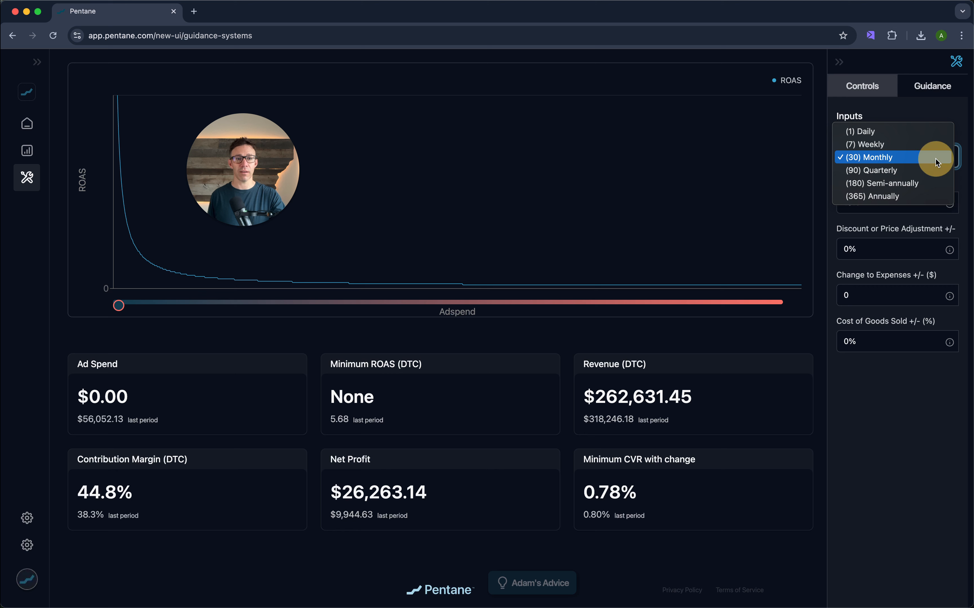
{"action": "left_click", "coordinate": [935, 158]}
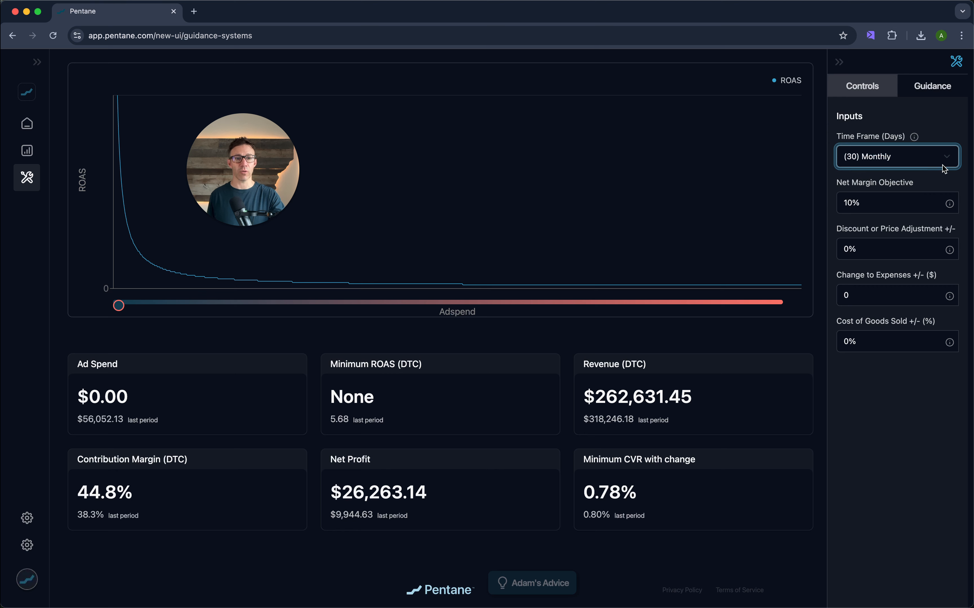
{"action": "left_click", "coordinate": [943, 165]}
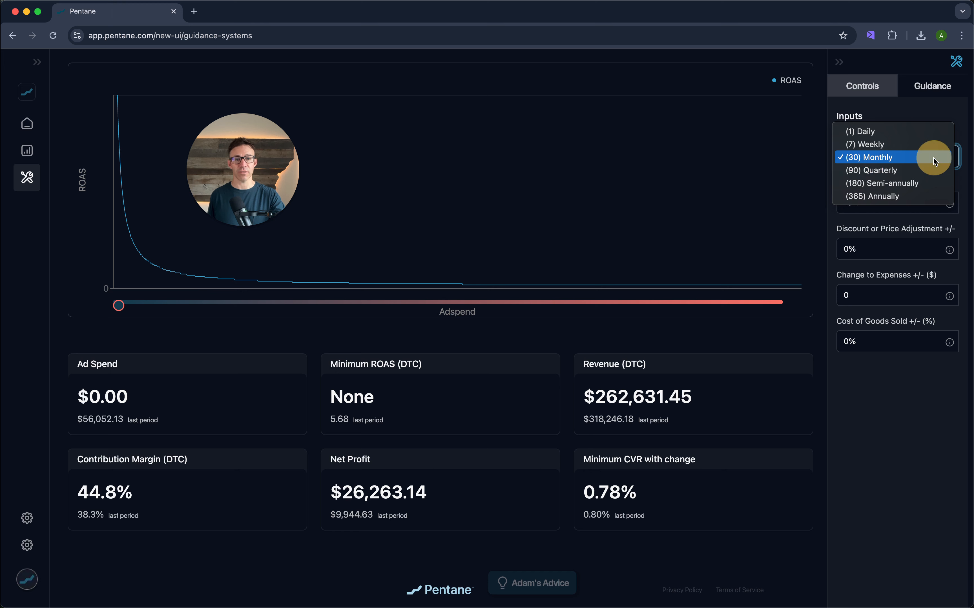
{"action": "left_click", "coordinate": [935, 159]}
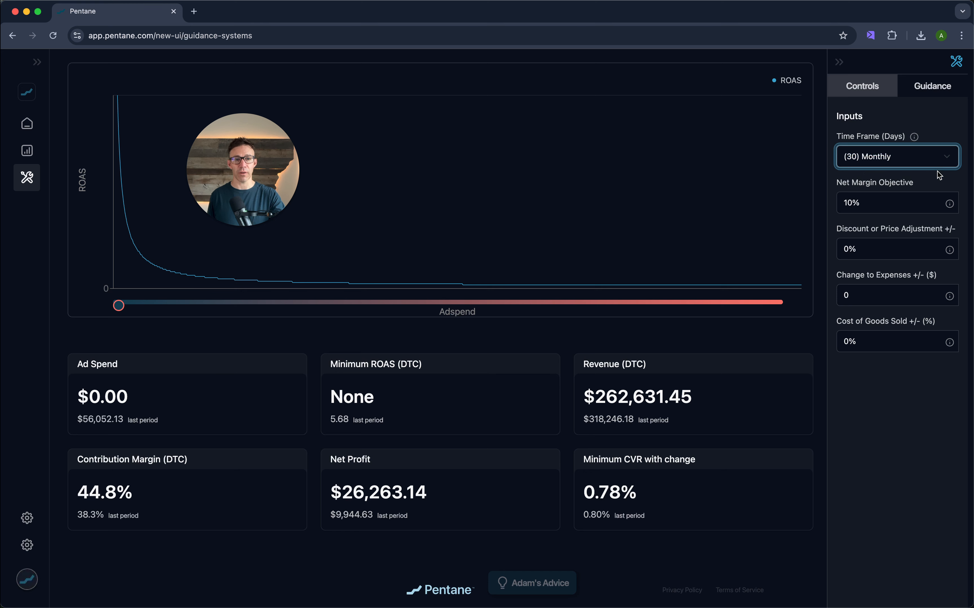
{"action": "left_click", "coordinate": [884, 201]}
{"action": "left_click", "coordinate": [892, 226]}
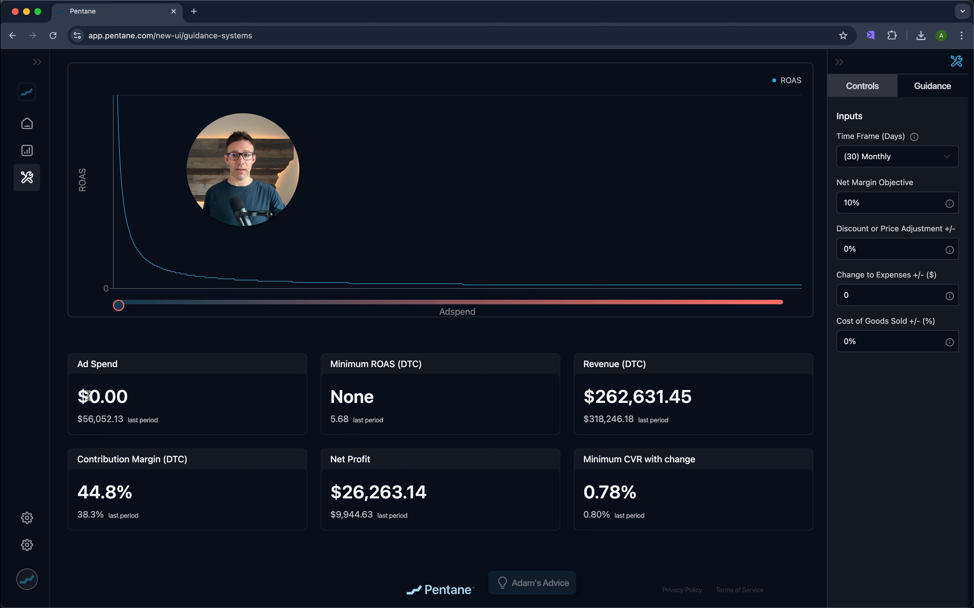
- Highlight the Ad Spend, its last-period amount and the Revenue figure to examine them
{"action": "left_click_drag", "start_coordinate": [89, 396], "coordinate": [125, 392]}
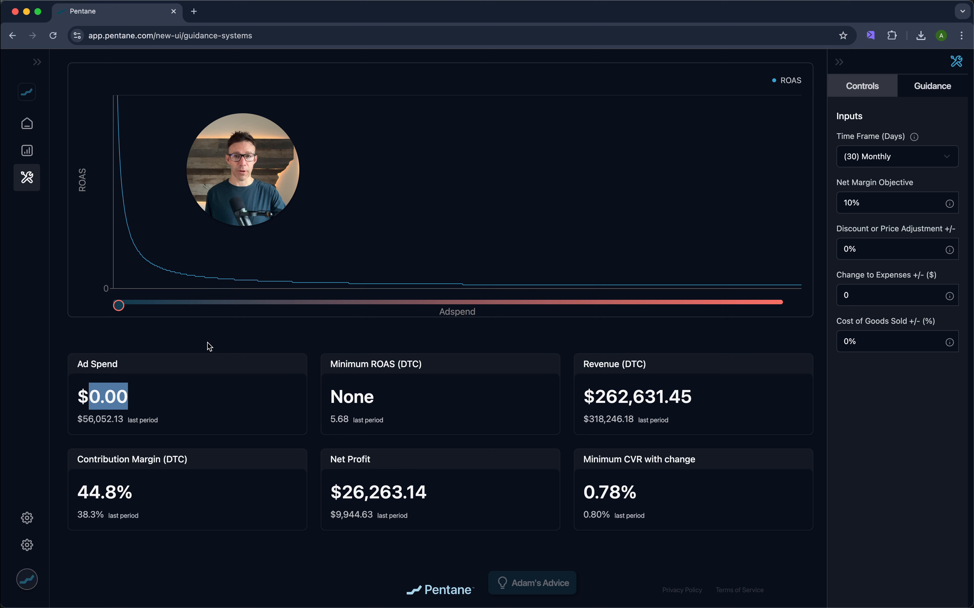
{"action": "left_click_drag", "start_coordinate": [89, 420], "coordinate": [125, 421]}
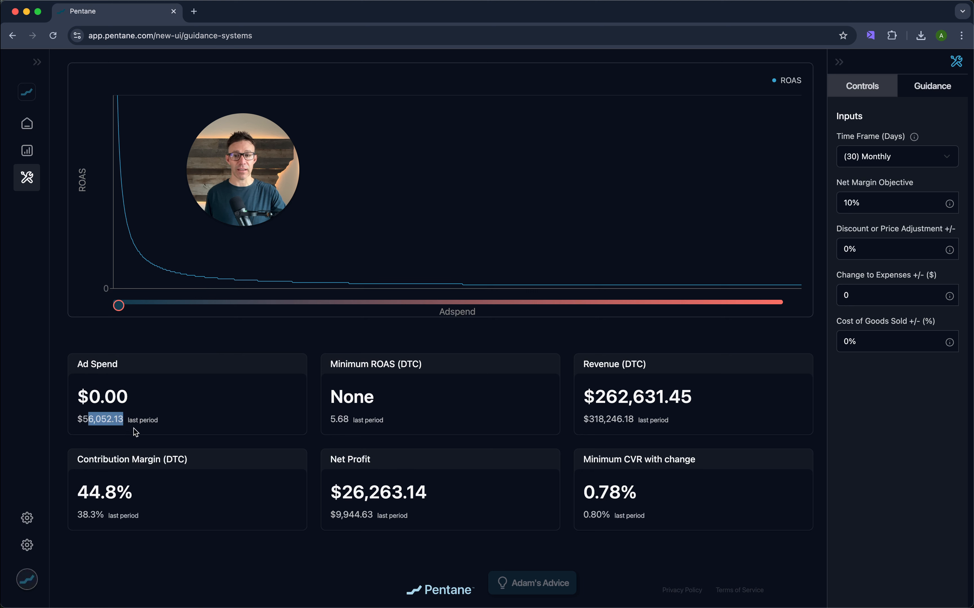
{"action": "left_click_drag", "start_coordinate": [583, 397], "coordinate": [695, 393]}
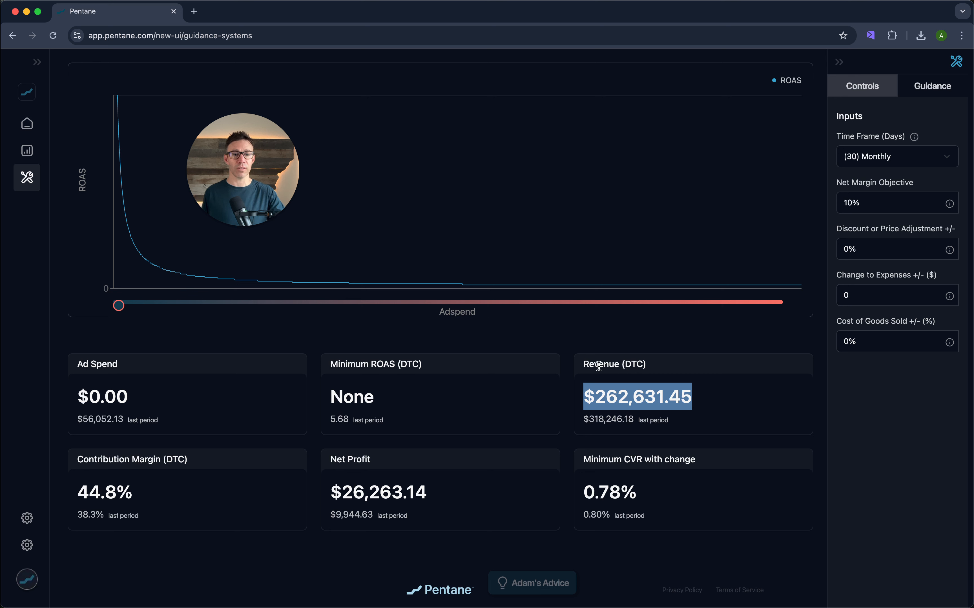
{"action": "double_click", "coordinate": [615, 397]}
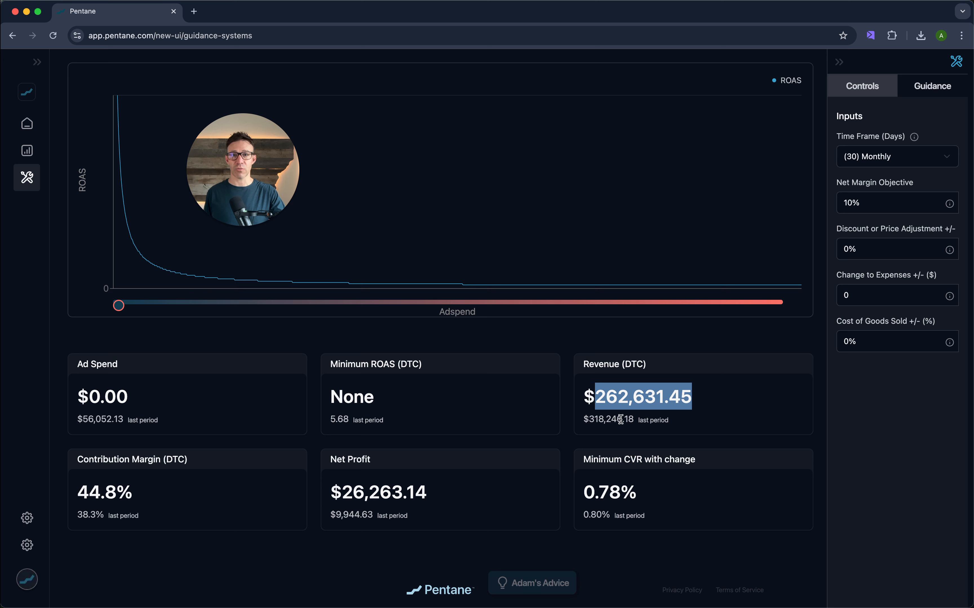
- Try a Net Margin Objective of 5%, then set it back to 10%
{"action": "left_click", "coordinate": [852, 203]}
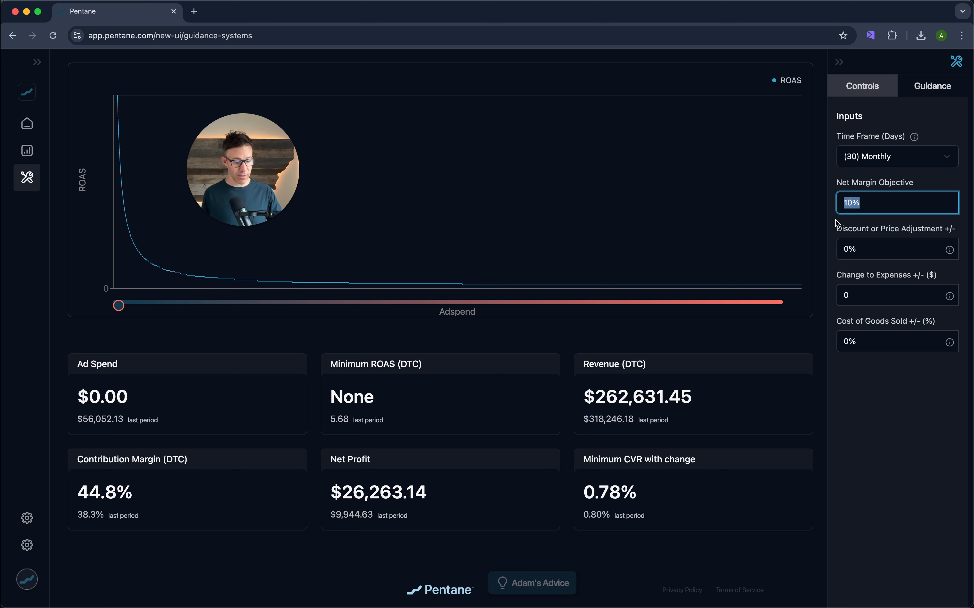
{"action": "type", "text": "5"}
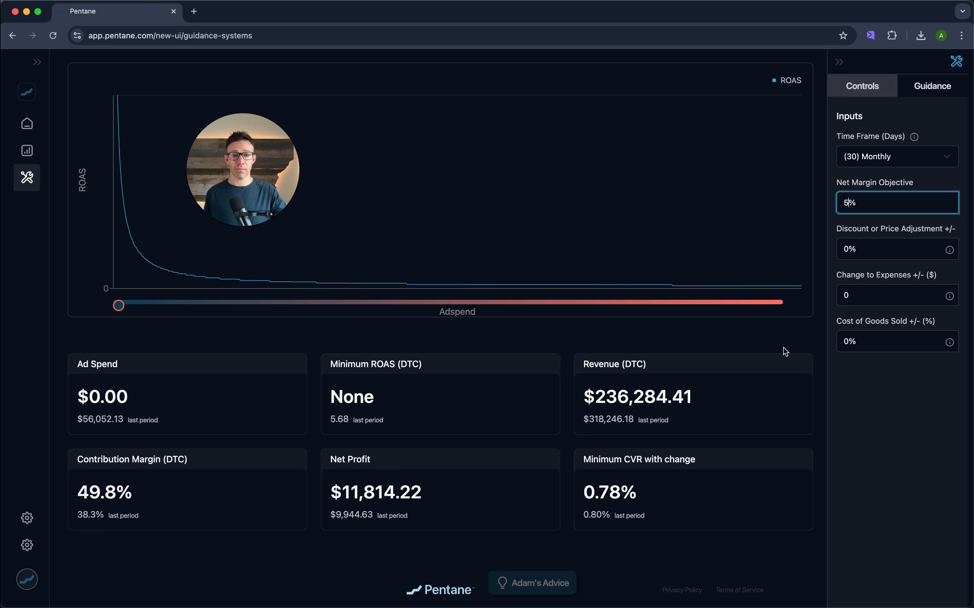
{"action": "left_click", "coordinate": [712, 396]}
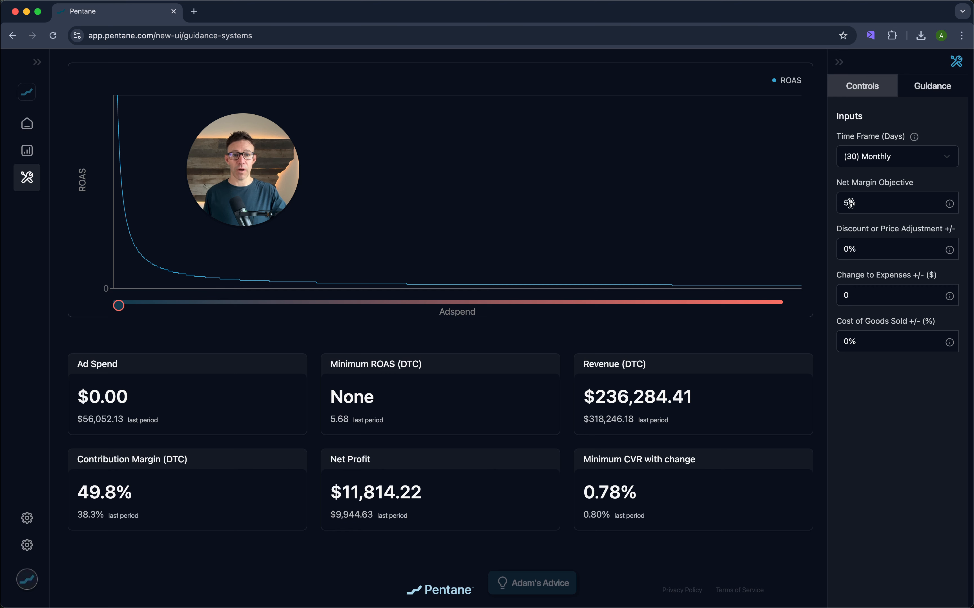
{"action": "left_click_drag", "start_coordinate": [848, 204], "coordinate": [805, 204]}
{"action": "type", "text": "10"}
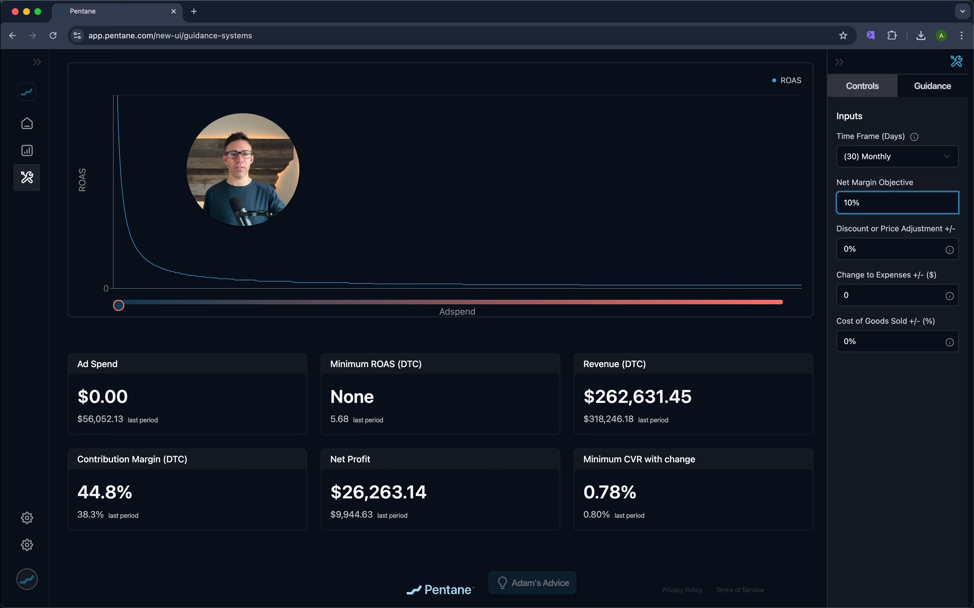
{"action": "left_click", "coordinate": [861, 383]}
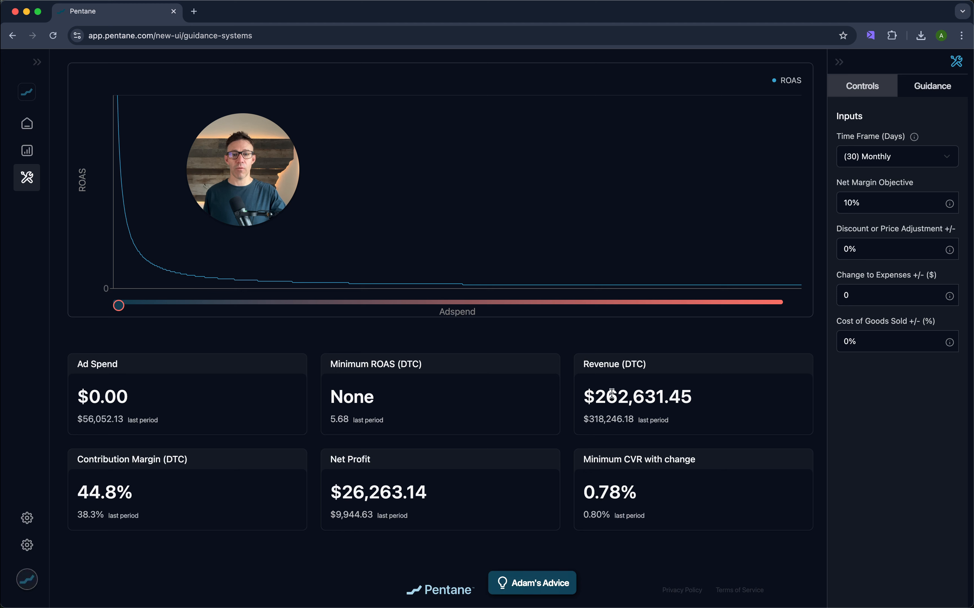
- Drag the Adspend slider slightly to about $6,000 ad spend and highlight the Ad Spend figure
{"action": "left_click", "coordinate": [117, 308]}
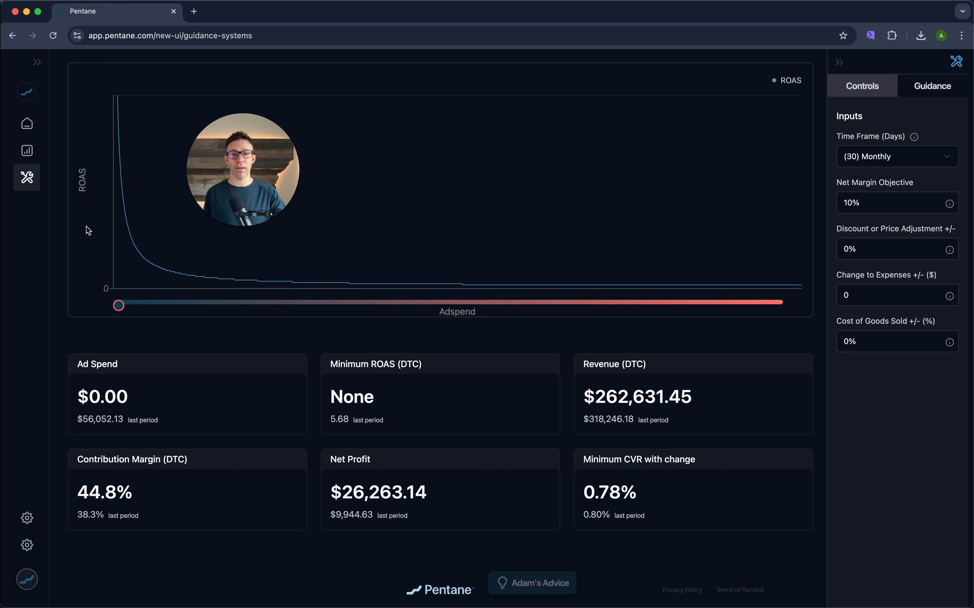
{"action": "left_click", "coordinate": [120, 307]}
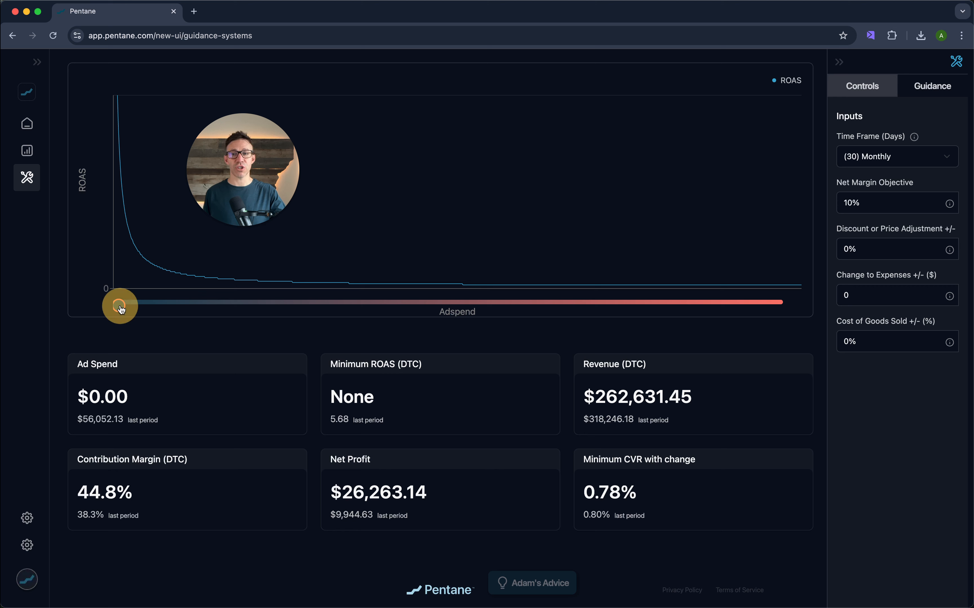
{"action": "left_click_drag", "start_coordinate": [121, 310], "coordinate": [135, 306]}
{"action": "left_click_drag", "start_coordinate": [89, 397], "coordinate": [156, 394]}
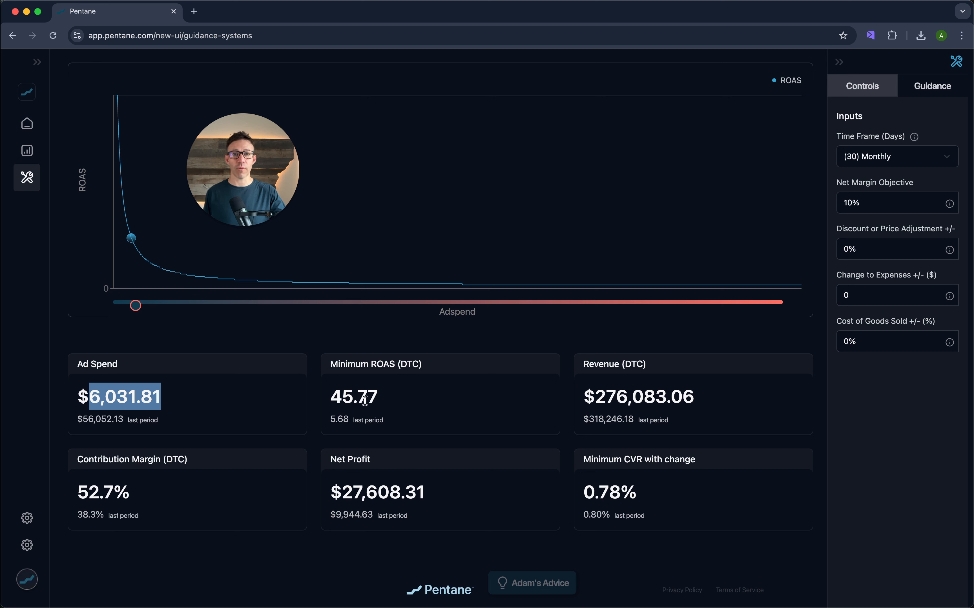
- Highlight the Ad Spend and Minimum ROAS figures to compare them
{"action": "left_click", "coordinate": [872, 203]}
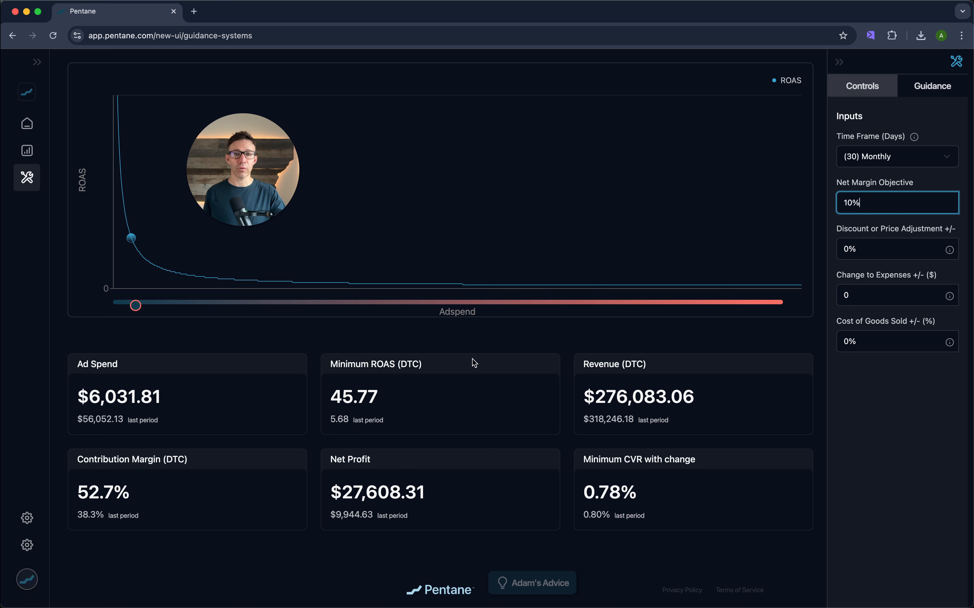
{"action": "left_click_drag", "start_coordinate": [90, 398], "coordinate": [164, 402]}
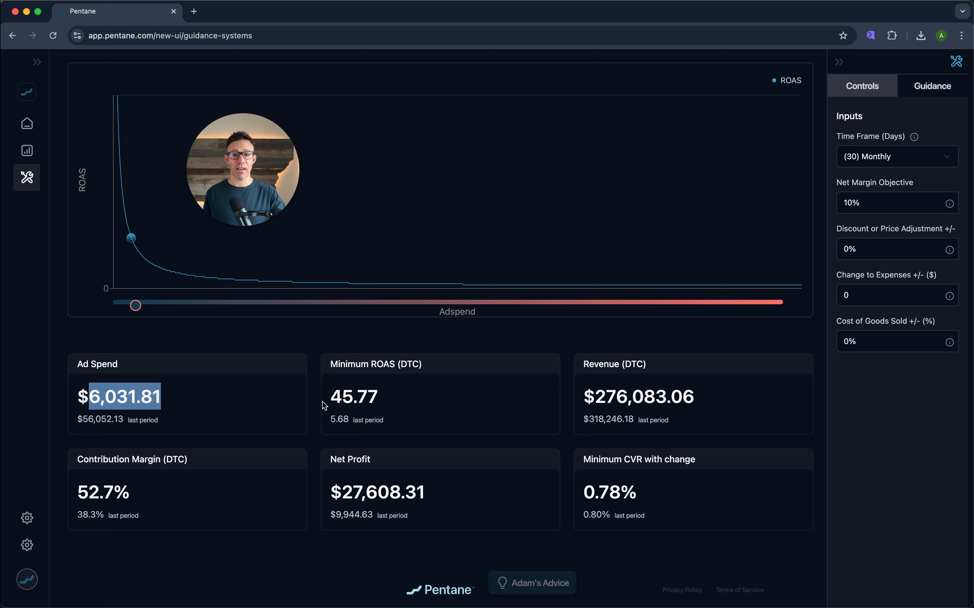
{"action": "left_click_drag", "start_coordinate": [327, 399], "coordinate": [394, 404]}
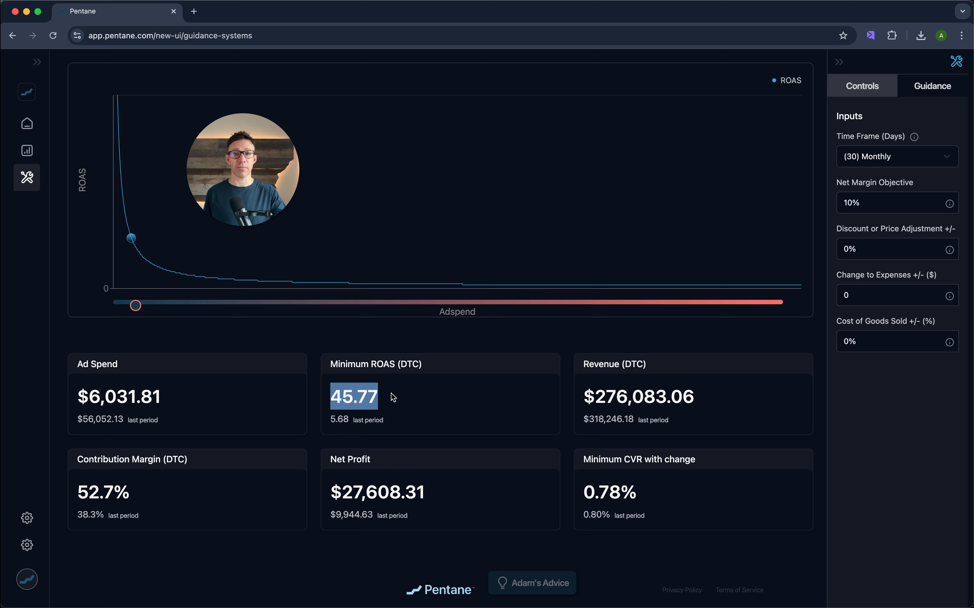
- Drag the Adspend slider to about $65,400 ad spend and highlight the Minimum ROAS and Ad Spend figures
{"action": "left_click", "coordinate": [137, 309]}
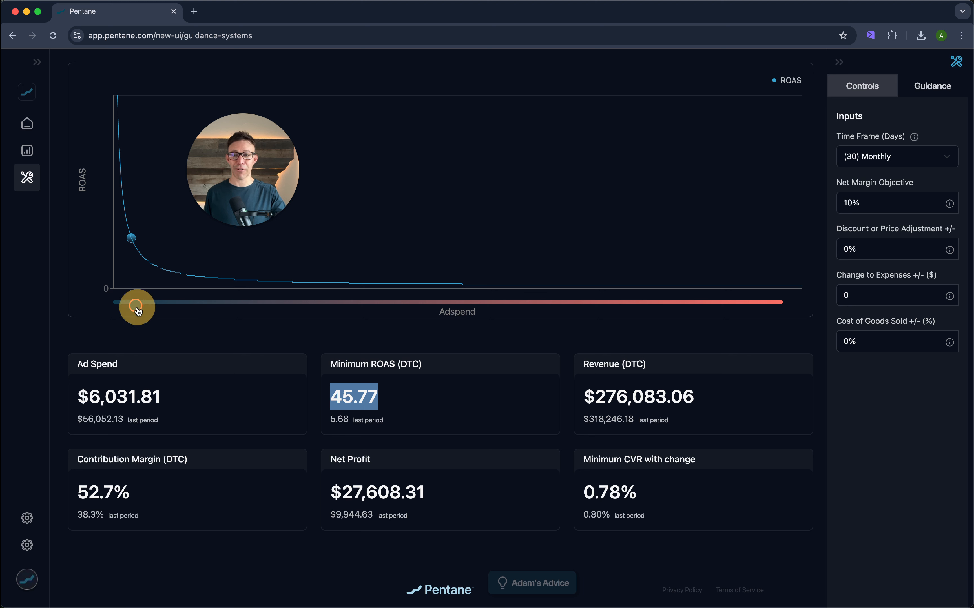
{"action": "left_click_drag", "start_coordinate": [138, 310], "coordinate": [264, 310]}
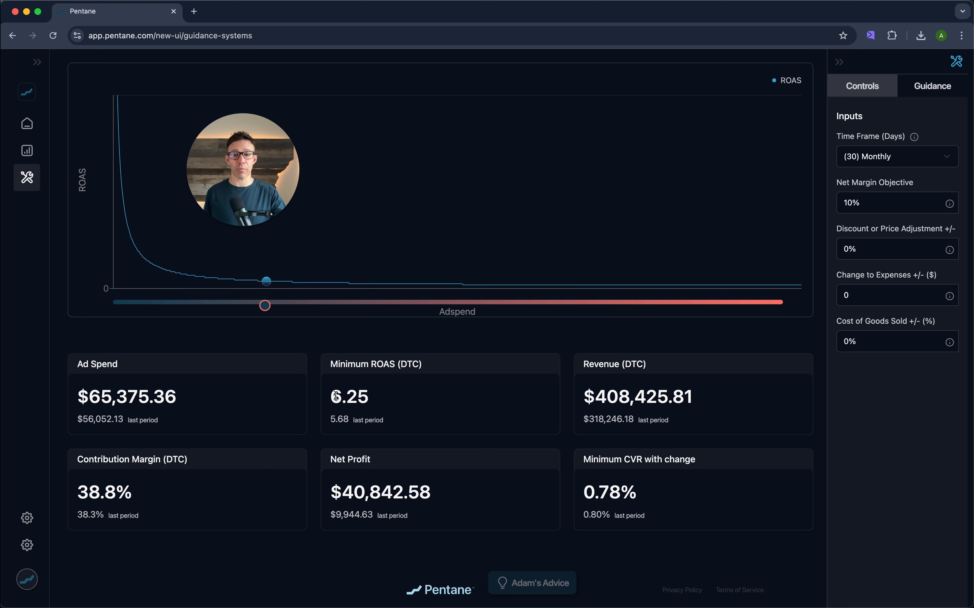
{"action": "left_click_drag", "start_coordinate": [330, 396], "coordinate": [377, 401]}
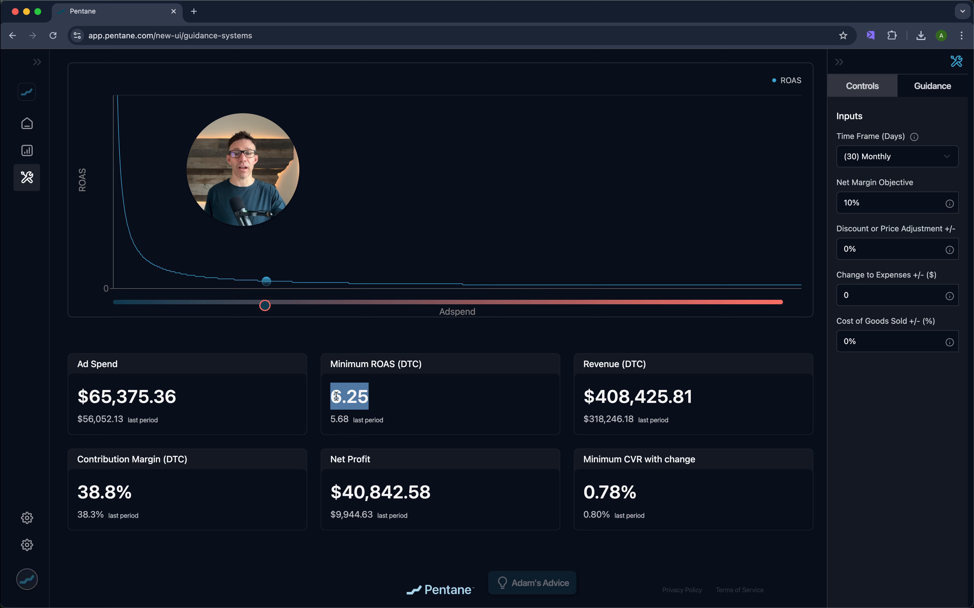
{"action": "left_click_drag", "start_coordinate": [192, 398], "coordinate": [75, 398]}
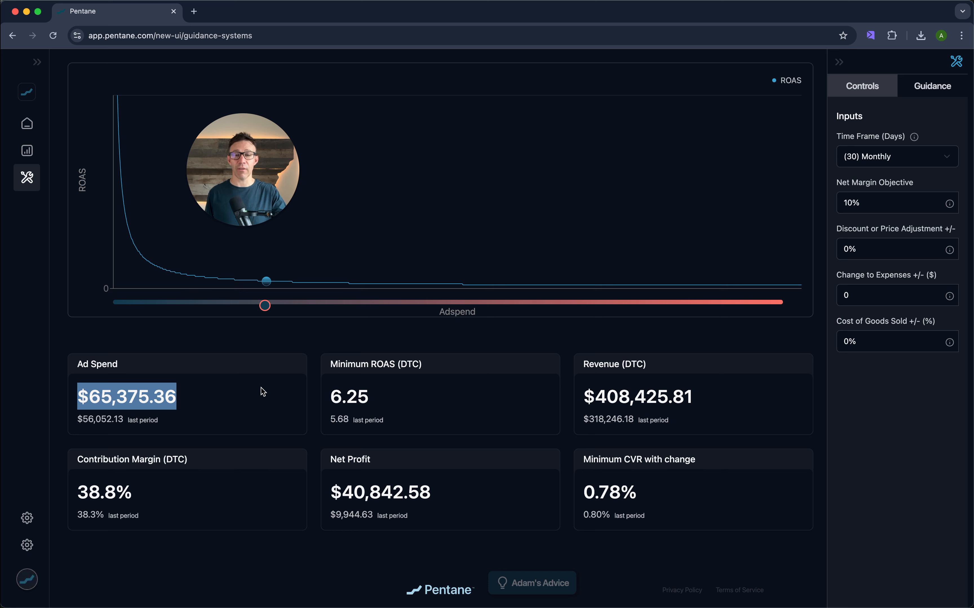
{"action": "left_click", "coordinate": [194, 391]}
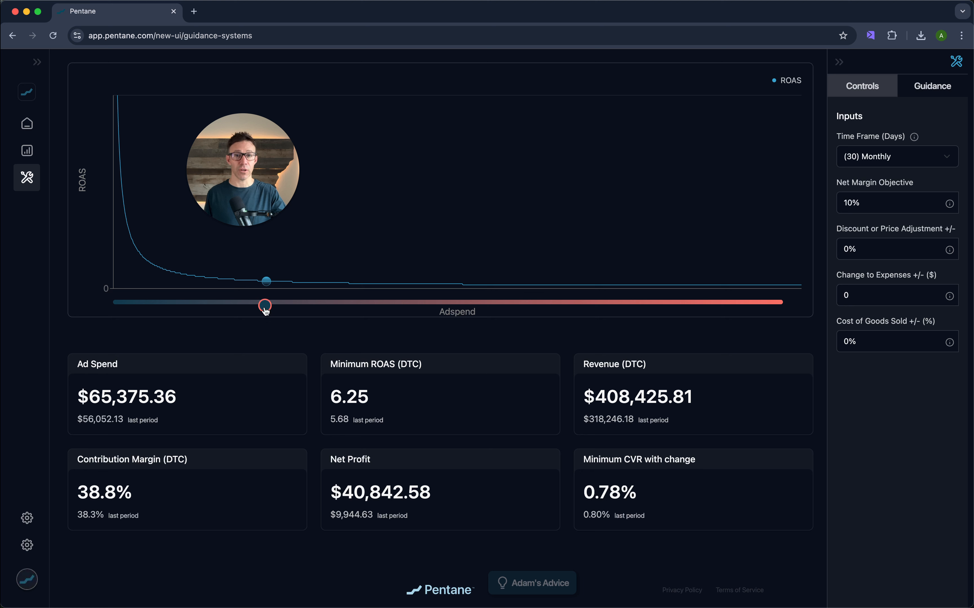
- Nudge the Adspend slider up to about $66,800, then back down to about $57,850 ad spend
{"action": "mouse_move", "coordinate": [265, 310]}
{"action": "left_mouse_down"}
{"action": "mouse_move", "coordinate": [276, 310]}
{"action": "mouse_move", "coordinate": [226, 307]}
{"action": "mouse_move", "coordinate": [281, 304]}
{"action": "mouse_move", "coordinate": [267, 305]}
{"action": "left_mouse_up"}
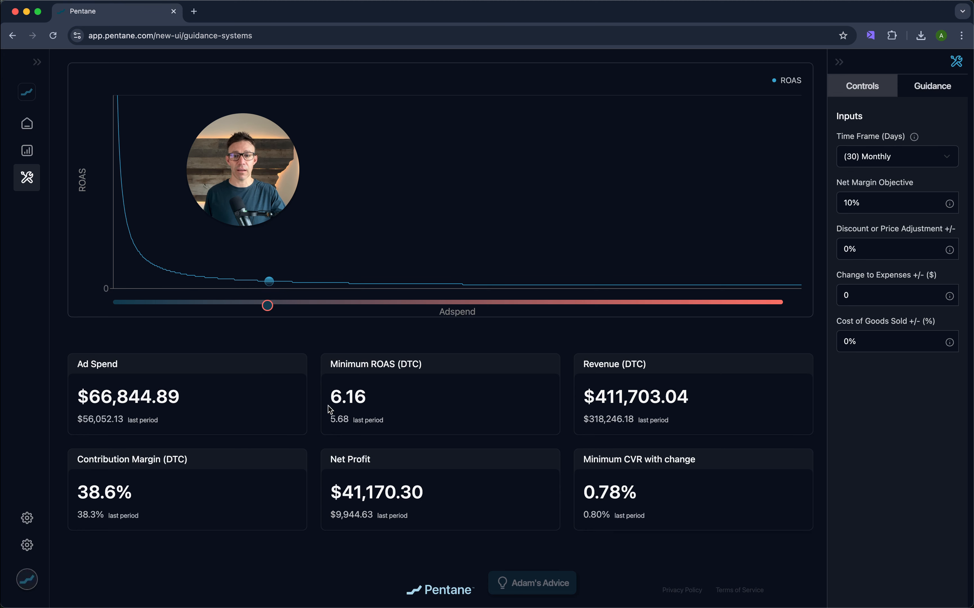
{"action": "left_click_drag", "start_coordinate": [330, 398], "coordinate": [352, 398]}
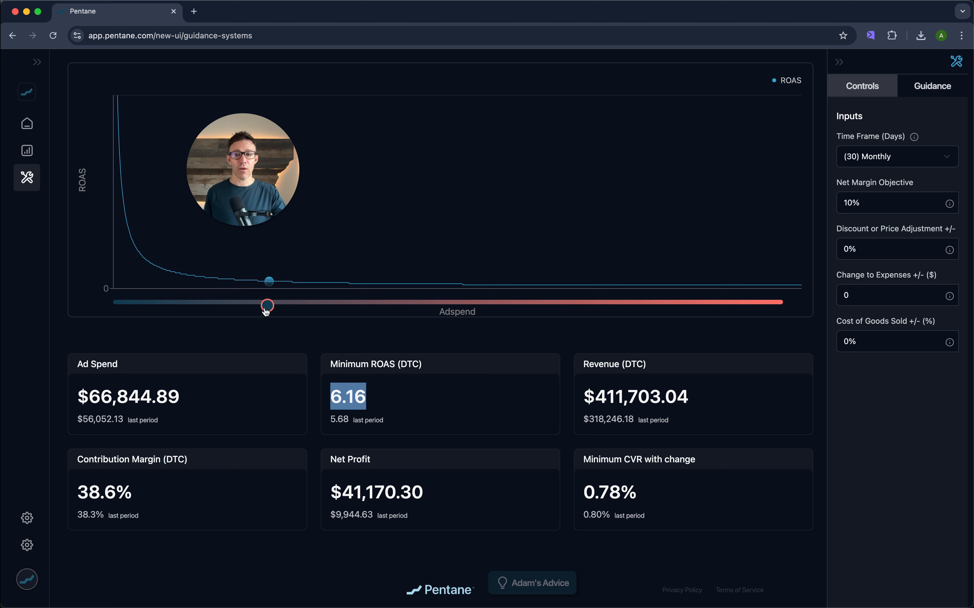
{"action": "left_click_drag", "start_coordinate": [266, 305], "coordinate": [249, 313]}
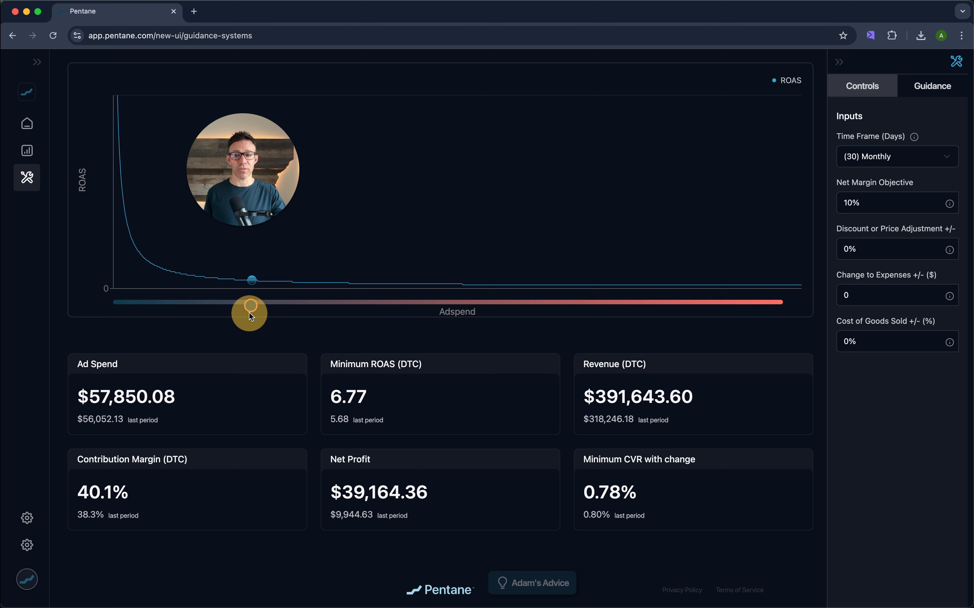
{"action": "left_click_drag", "start_coordinate": [125, 420], "coordinate": [76, 419]}
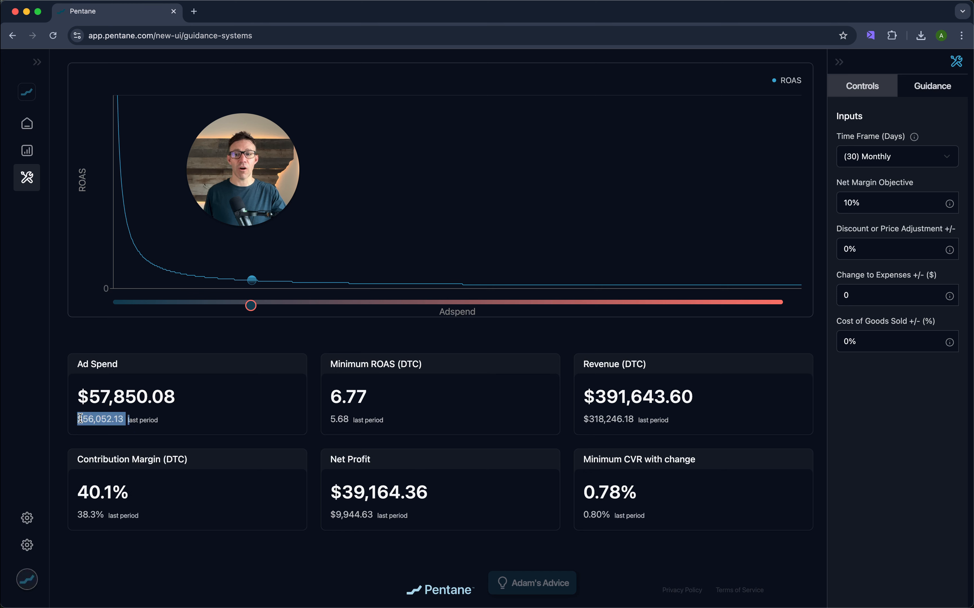
- Examine the time frame, last-period ad spend and Minimum ROAS figures
{"action": "left_click", "coordinate": [889, 160]}
{"action": "left_click", "coordinate": [884, 165]}
{"action": "left_click", "coordinate": [148, 421]}
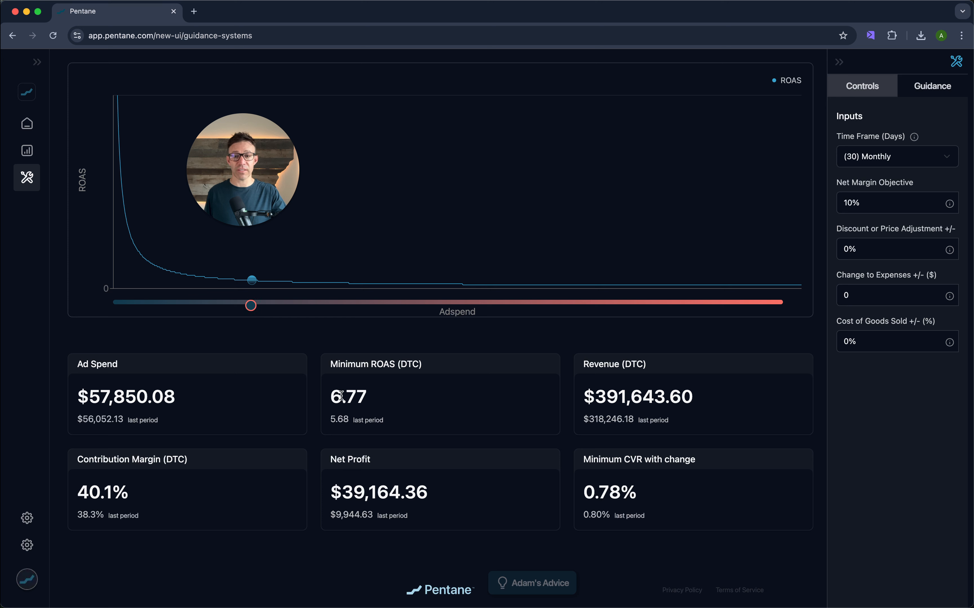
{"action": "left_click_drag", "start_coordinate": [330, 396], "coordinate": [370, 398]}
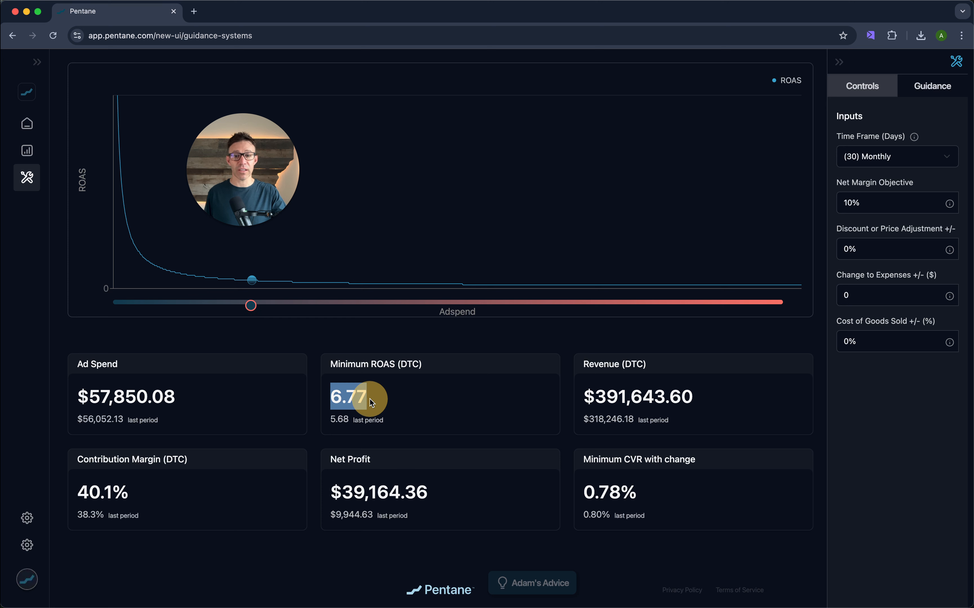
- Nudge the Adspend slider to about $59,600 ad spend
{"action": "left_click", "coordinate": [252, 309]}
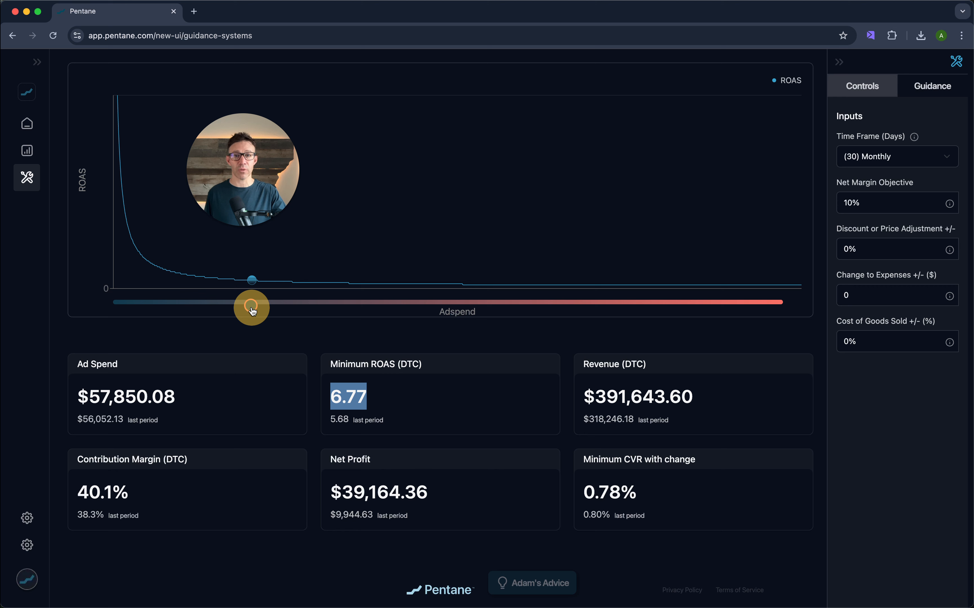
{"action": "mouse_move", "coordinate": [253, 311]}
{"action": "left_mouse_down"}
{"action": "mouse_move", "coordinate": [281, 313]}
{"action": "mouse_move", "coordinate": [255, 313]}
{"action": "left_mouse_up"}
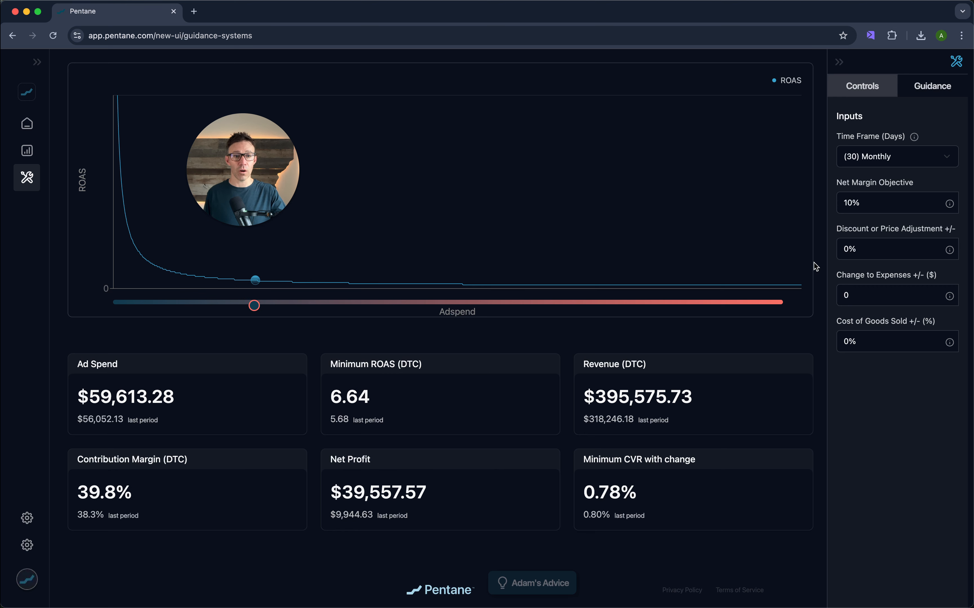
- Set the Discount or Price Adjustment to 20%
{"action": "left_click", "coordinate": [839, 249]}
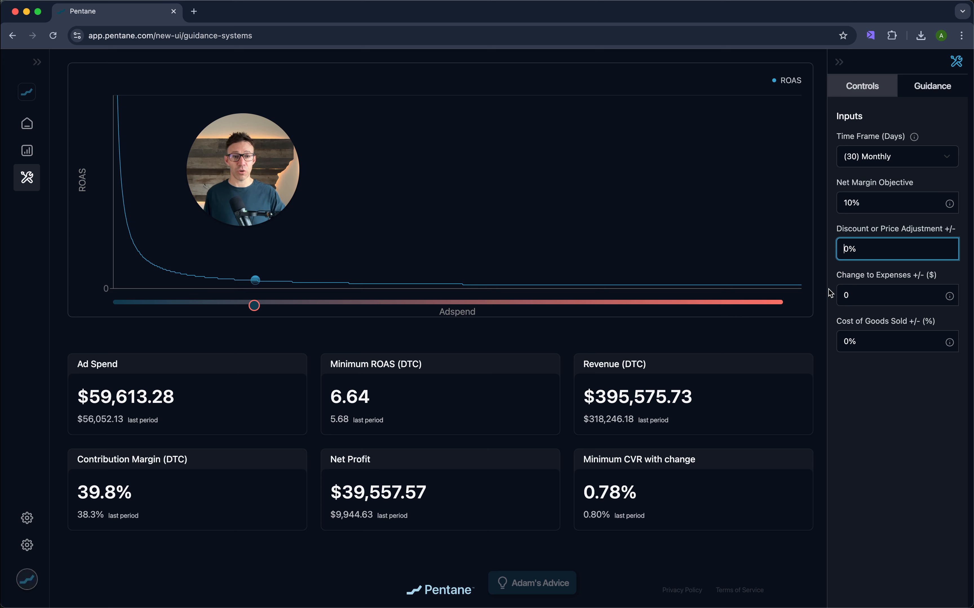
{"action": "type", "text": "2"}
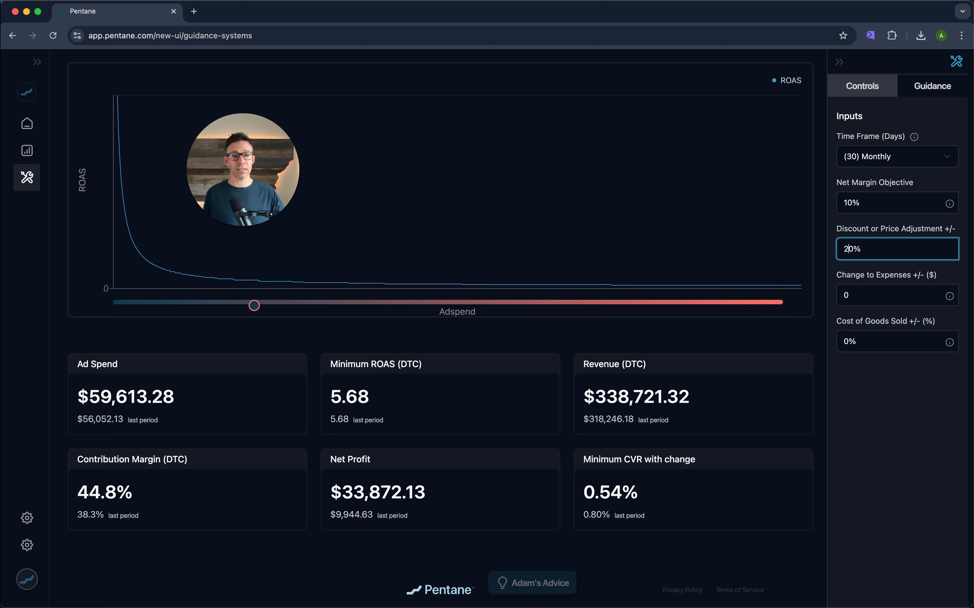
- Set the Discount or Price Adjustment to -20%
{"action": "left_click", "coordinate": [874, 388]}
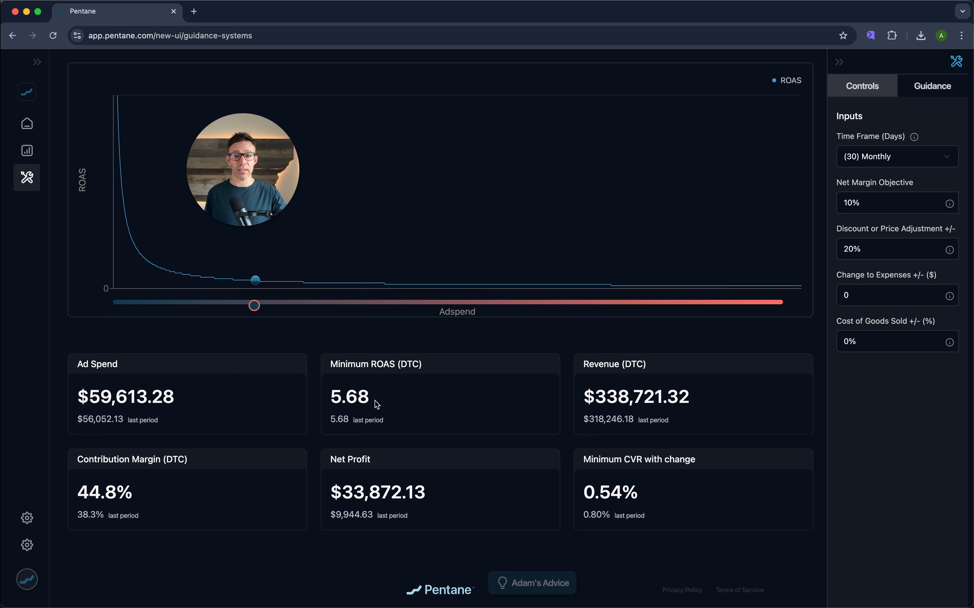
{"action": "left_click_drag", "start_coordinate": [376, 402], "coordinate": [330, 403]}
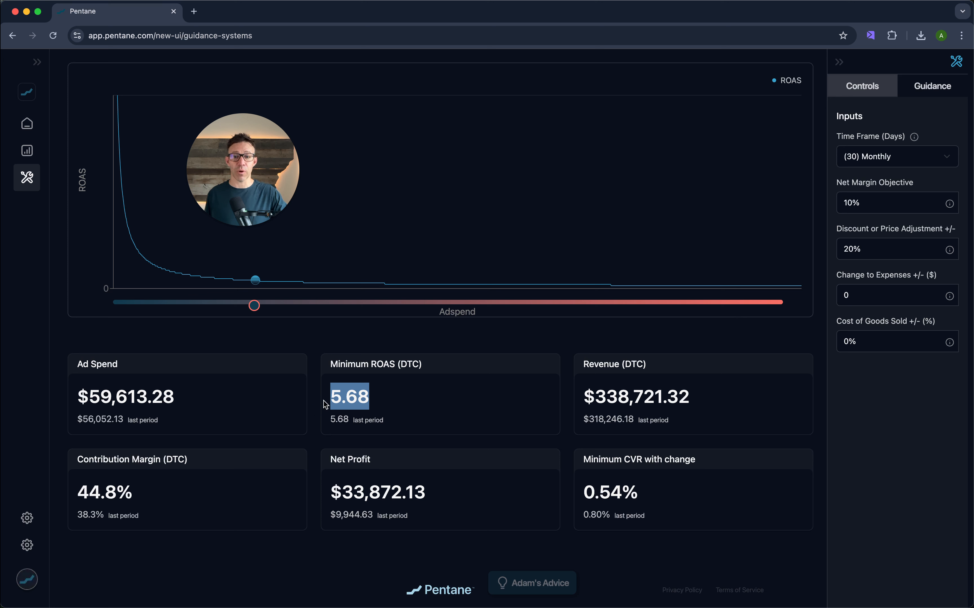
{"action": "left_click", "coordinate": [843, 251]}
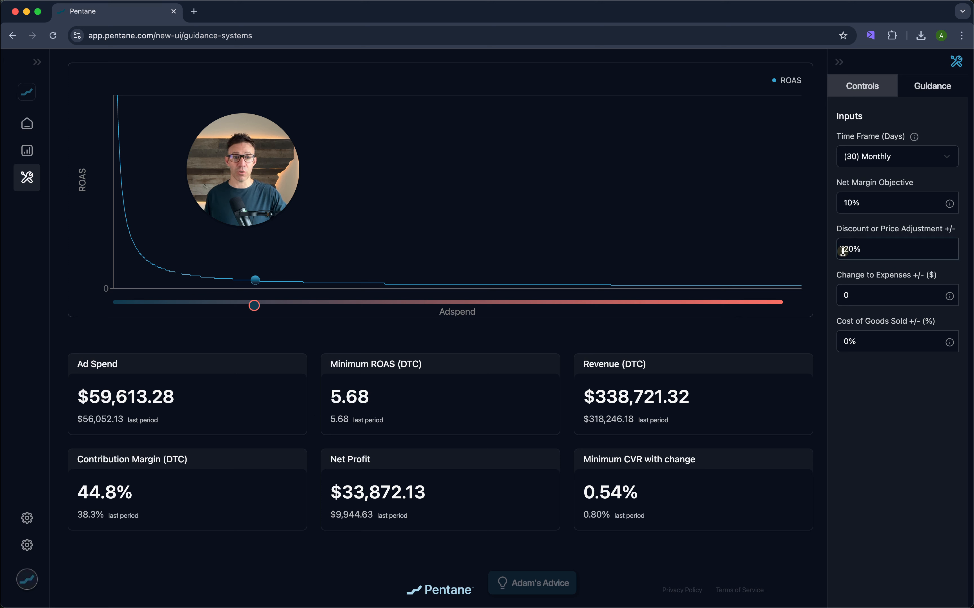
{"action": "type", "text": "-"}
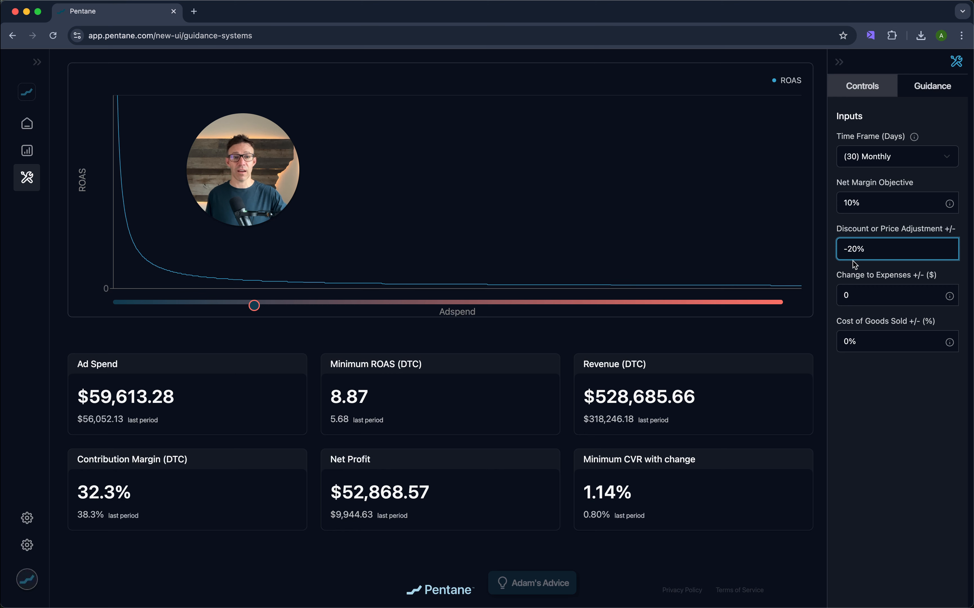
{"action": "left_click", "coordinate": [863, 373]}
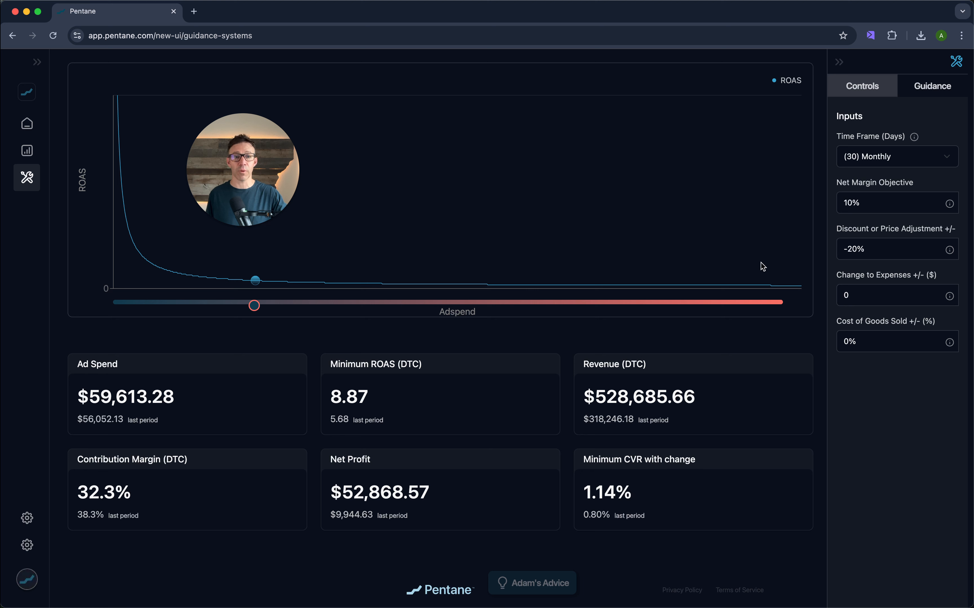
- Remove the minus sign to return the Discount or Price Adjustment to 20%
{"action": "left_click", "coordinate": [841, 203]}
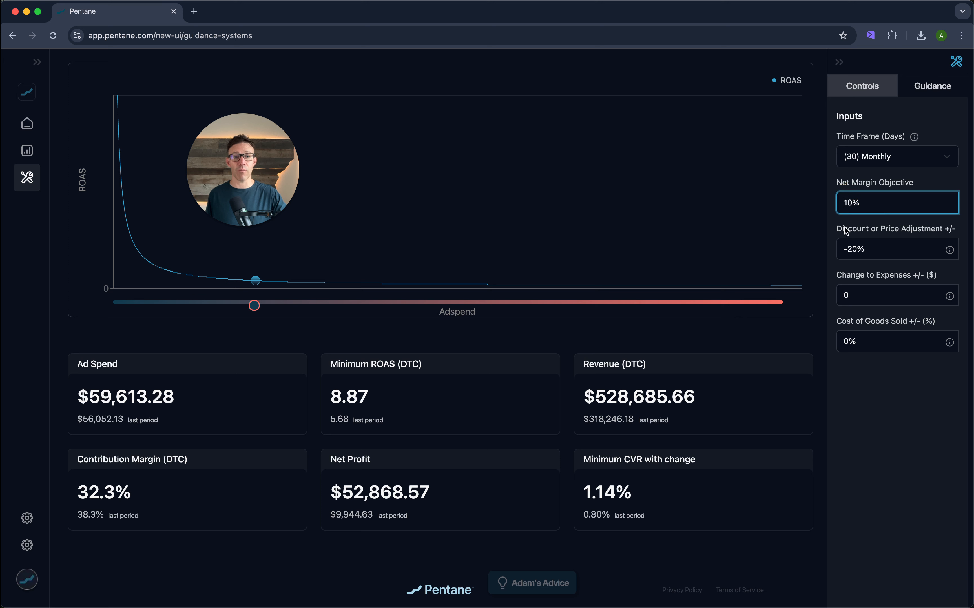
{"action": "left_click", "coordinate": [848, 246]}
{"action": "key", "text": "BackSpace"}
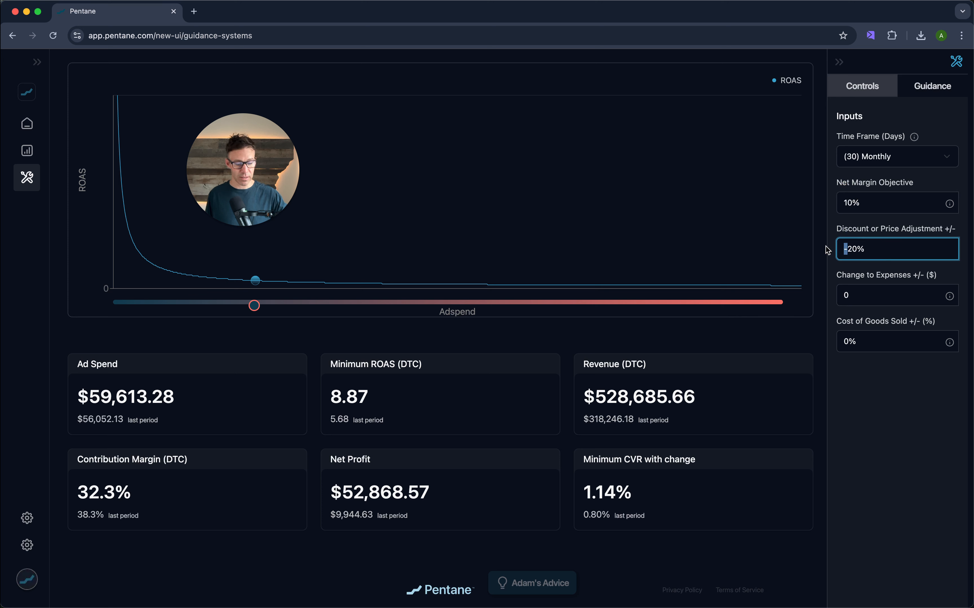
{"action": "left_click", "coordinate": [856, 391]}
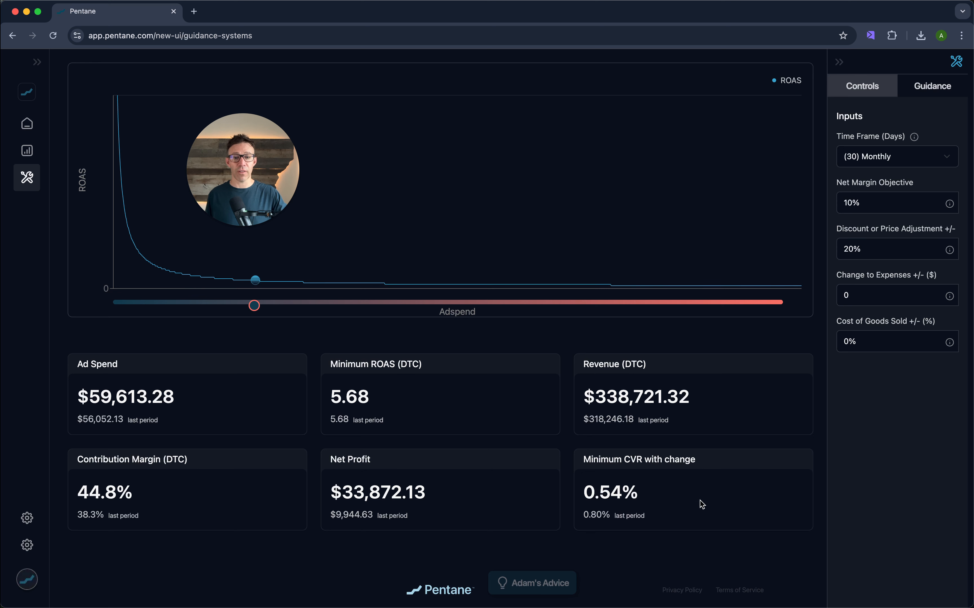
- Compare the Minimum CVR with change figure against its last-period value
{"action": "left_click_drag", "start_coordinate": [583, 517], "coordinate": [652, 519]}
{"action": "left_click", "coordinate": [656, 514]}
{"action": "left_click", "coordinate": [873, 243]}
{"action": "left_click", "coordinate": [788, 438]}
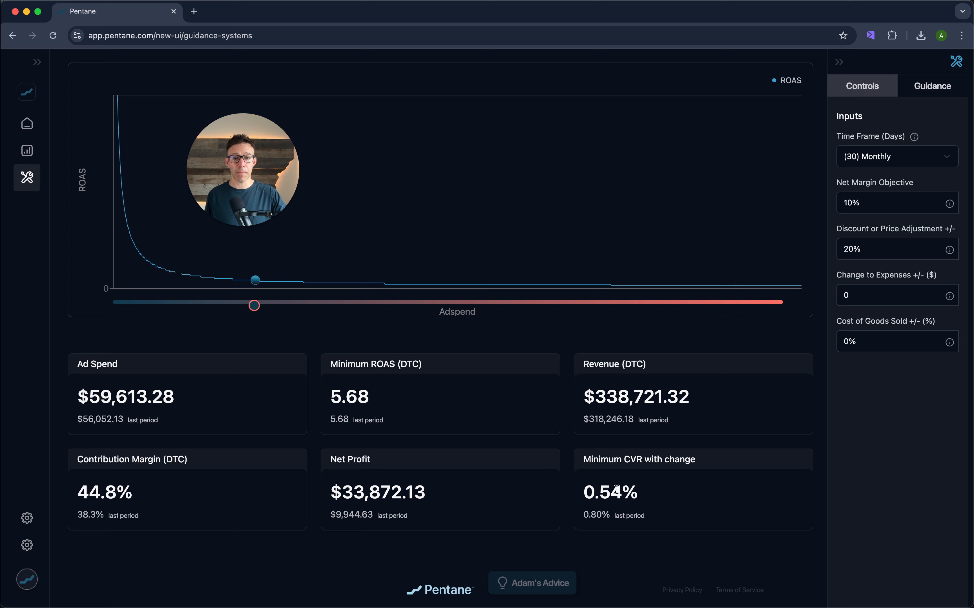
{"action": "left_click_drag", "start_coordinate": [583, 517], "coordinate": [607, 527]}
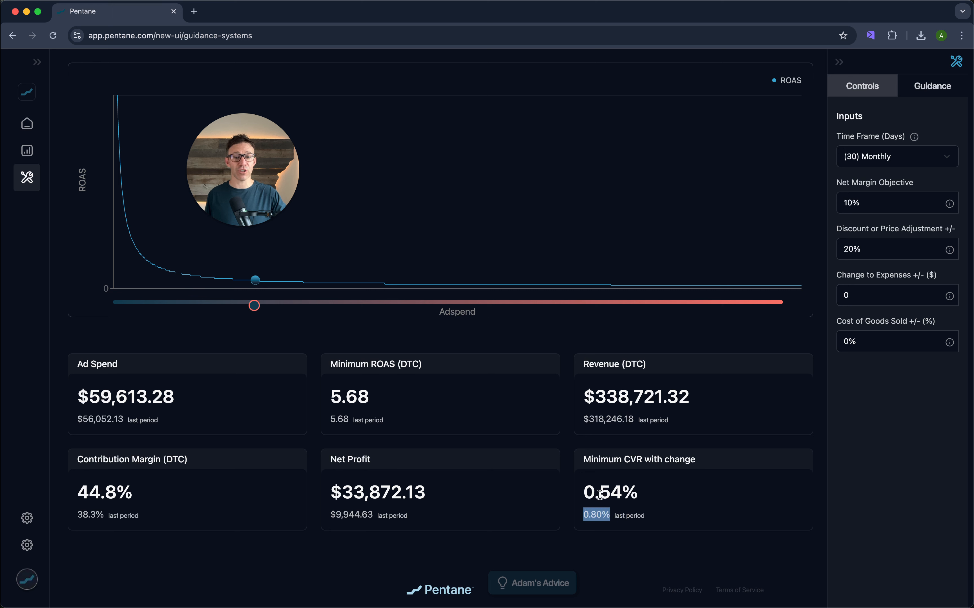
{"action": "left_click_drag", "start_coordinate": [583, 495], "coordinate": [637, 495]}
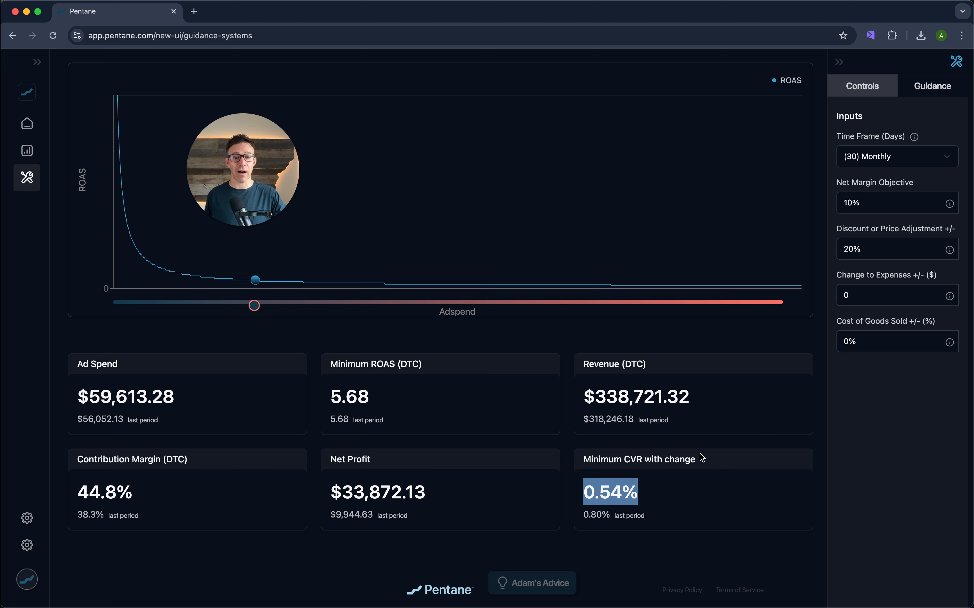
- Make the Discount or Price Adjustment -20% again and compare the Minimum ROAS and CVR figures
{"action": "left_click", "coordinate": [845, 247]}
{"action": "type", "text": "-"}
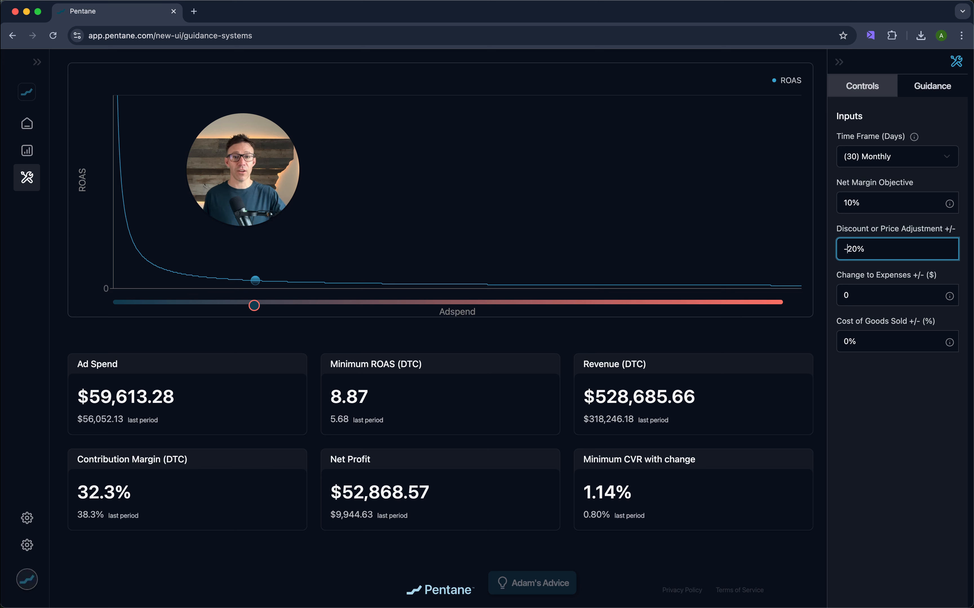
{"action": "left_click_drag", "start_coordinate": [632, 487], "coordinate": [580, 492]}
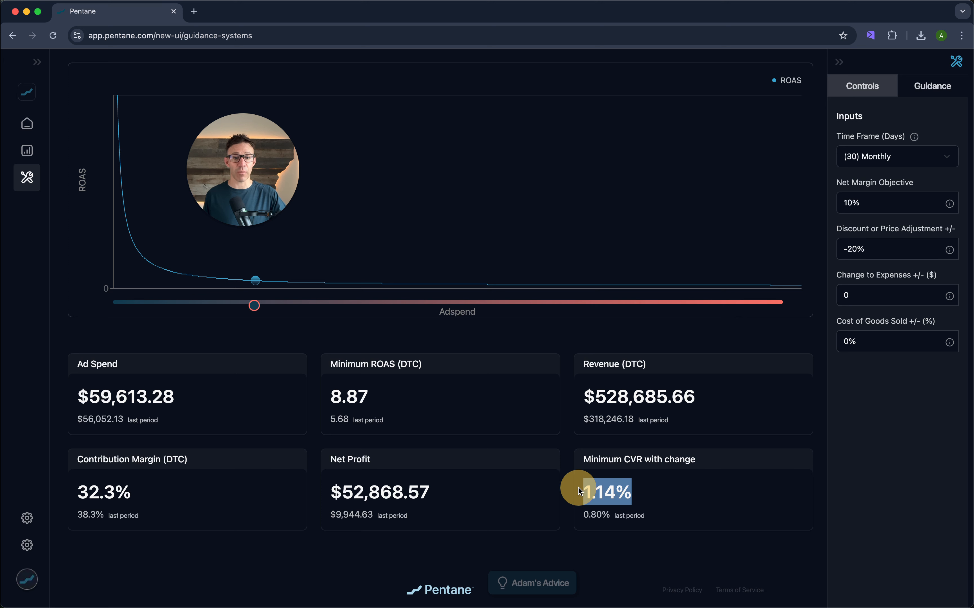
{"action": "left_click", "coordinate": [365, 397]}
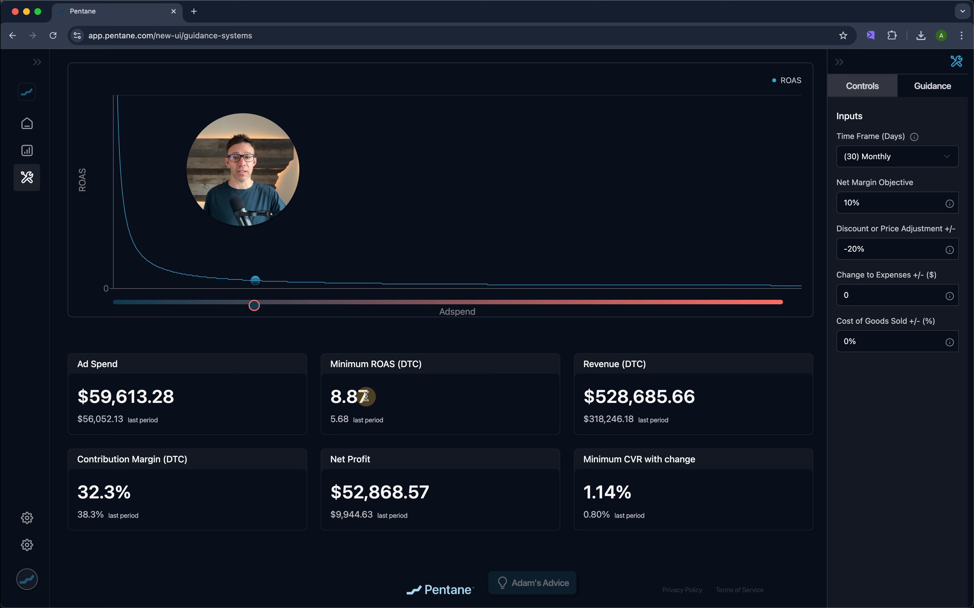
{"action": "left_click_drag", "start_coordinate": [366, 398], "coordinate": [329, 397]}
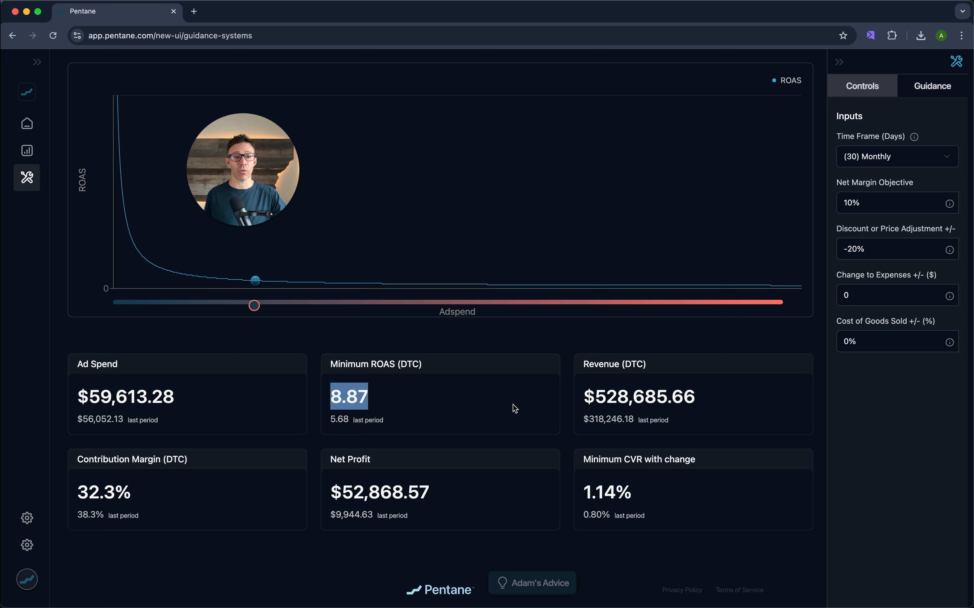
- Restore the Discount or Price Adjustment to 20% by removing the minus sign
{"action": "left_click", "coordinate": [849, 245]}
{"action": "key", "text": "BackSpace"}
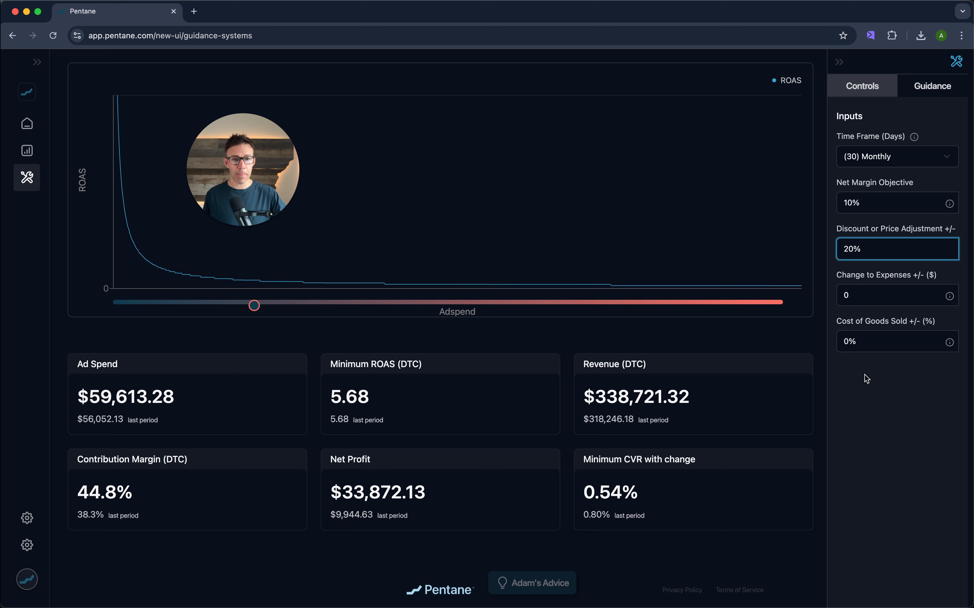
{"action": "left_click", "coordinate": [895, 399]}
- Set the Change to Expenses to -10,000
{"action": "left_click", "coordinate": [844, 294]}
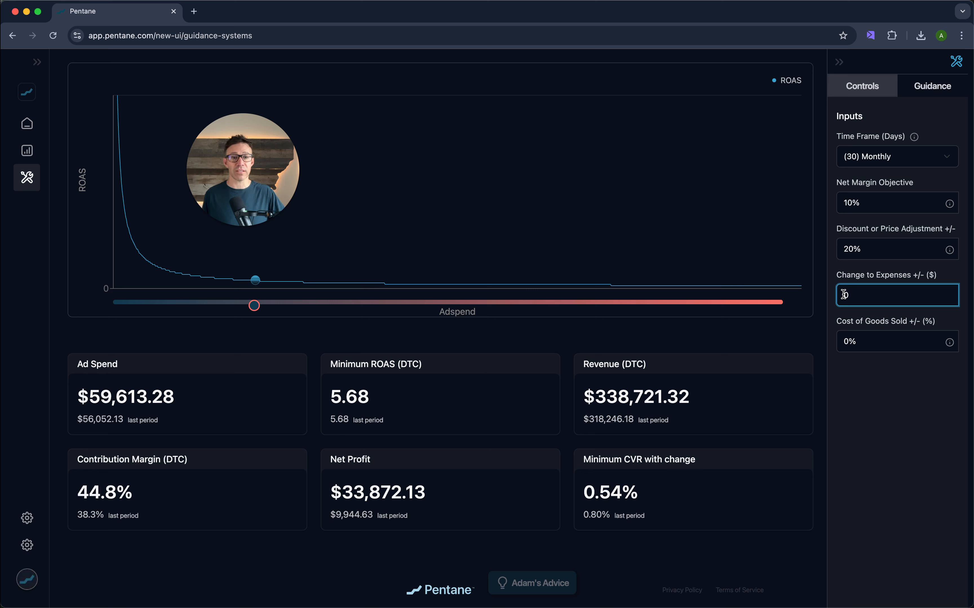
{"action": "type", "text": "-"}
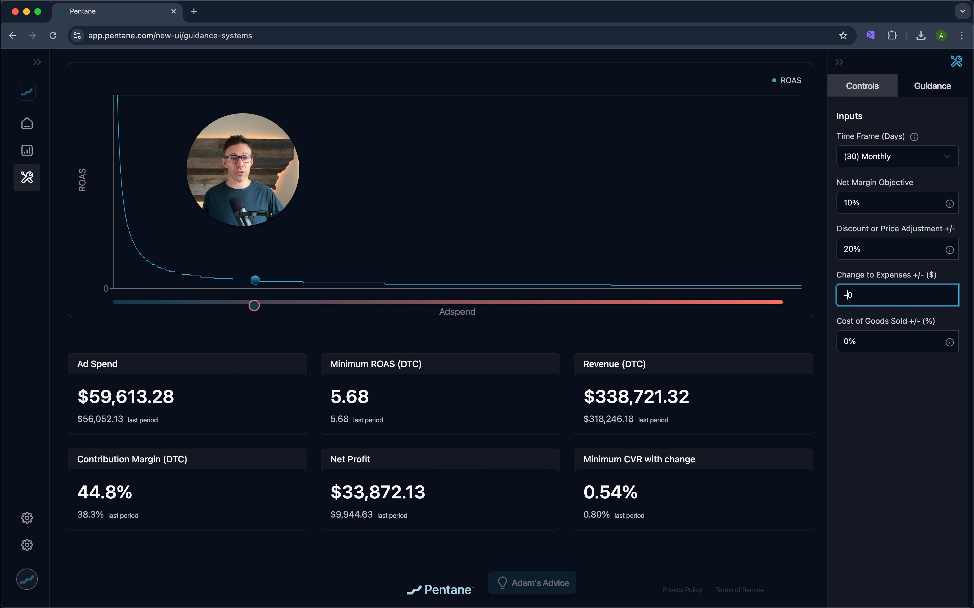
{"action": "type", "text": "10,00"}
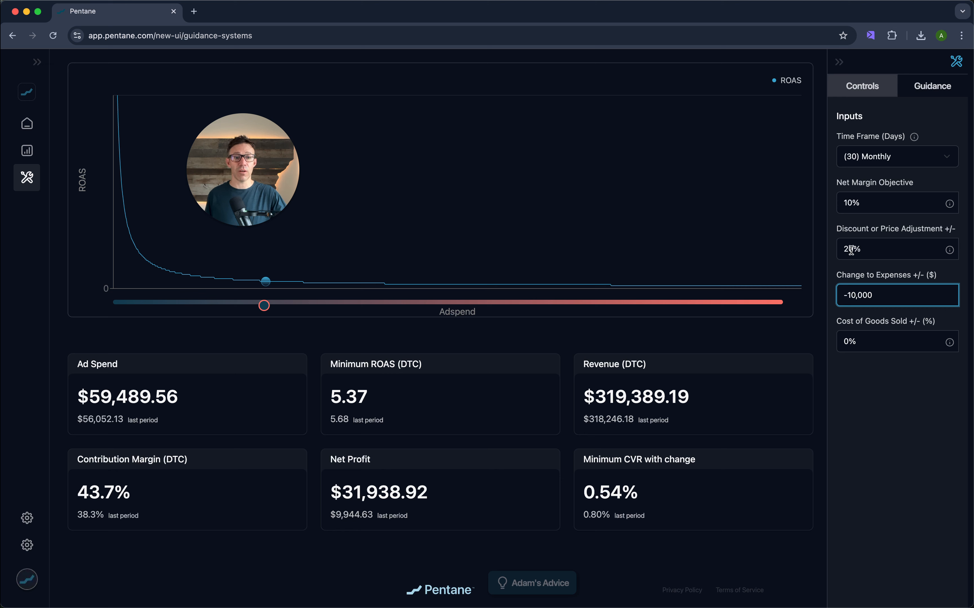
- Set the Discount or Price Adjustment to 10%
{"action": "left_click_drag", "start_coordinate": [855, 250], "coordinate": [817, 254]}
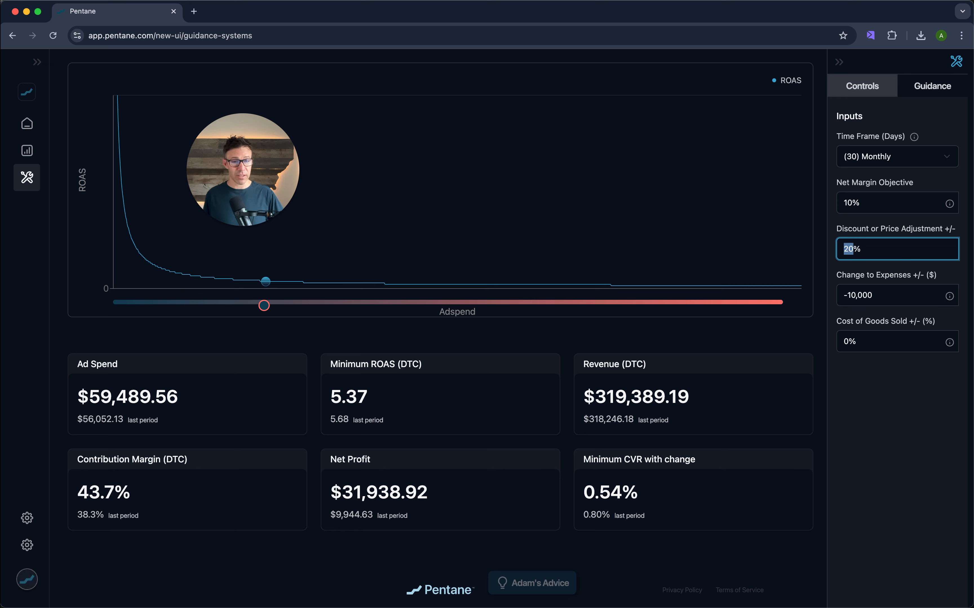
{"action": "type", "text": "10"}
{"action": "left_click", "coordinate": [878, 409]}
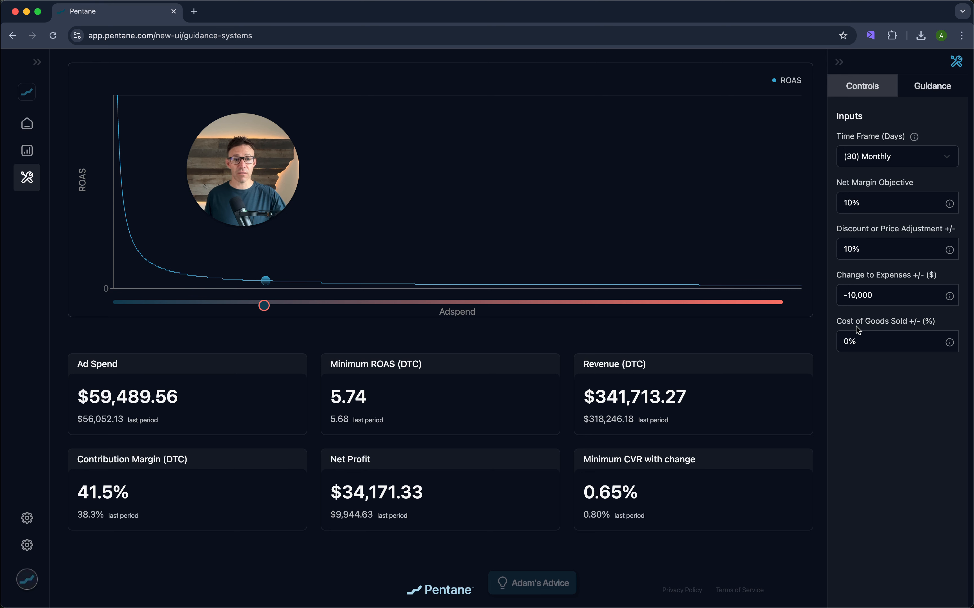
{"action": "left_click", "coordinate": [862, 301]}
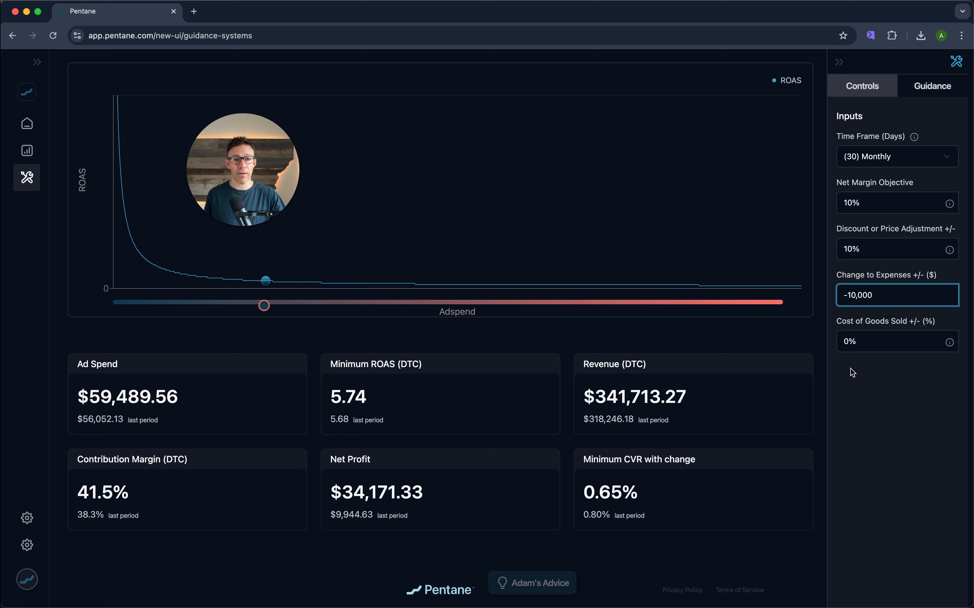
- Remove the minus sign so the Change to Expenses becomes 10,000
{"action": "left_click", "coordinate": [852, 397]}
{"action": "left_click_drag", "start_coordinate": [848, 295], "coordinate": [828, 299]}
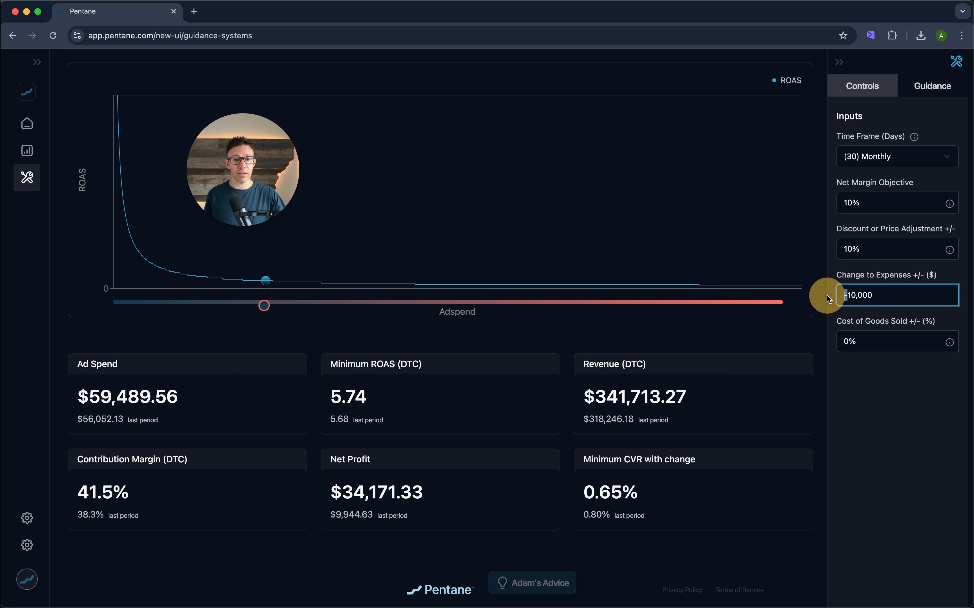
{"action": "key", "text": "BackSpace"}
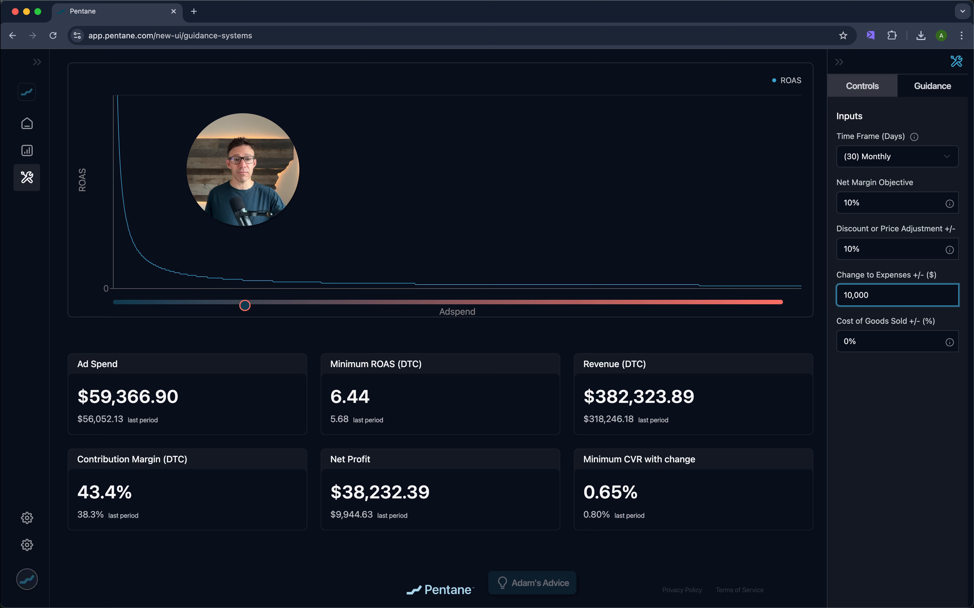
{"action": "left_click", "coordinate": [883, 390]}
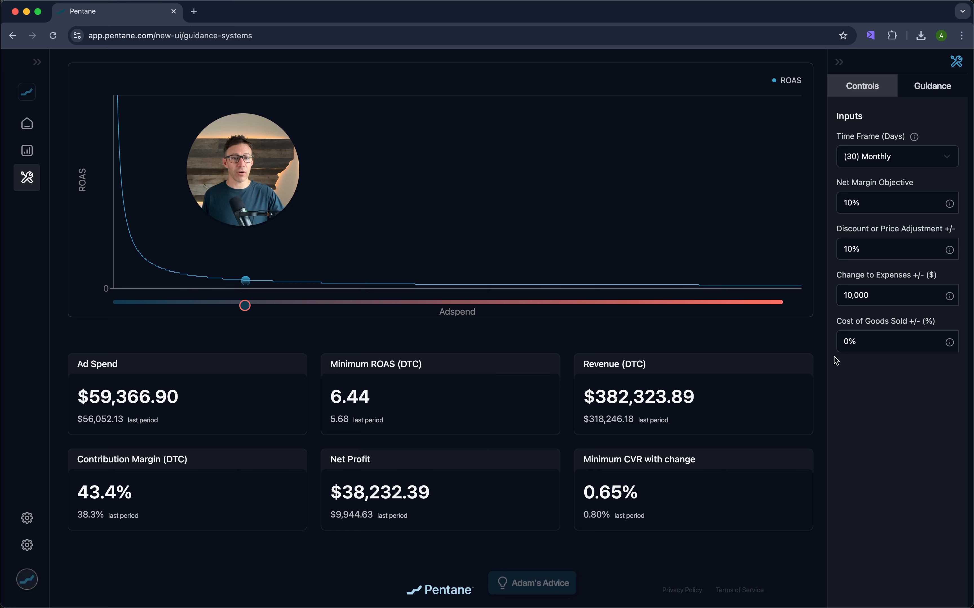
- Clear the Change to Expenses value entirely
{"action": "left_click", "coordinate": [842, 343]}
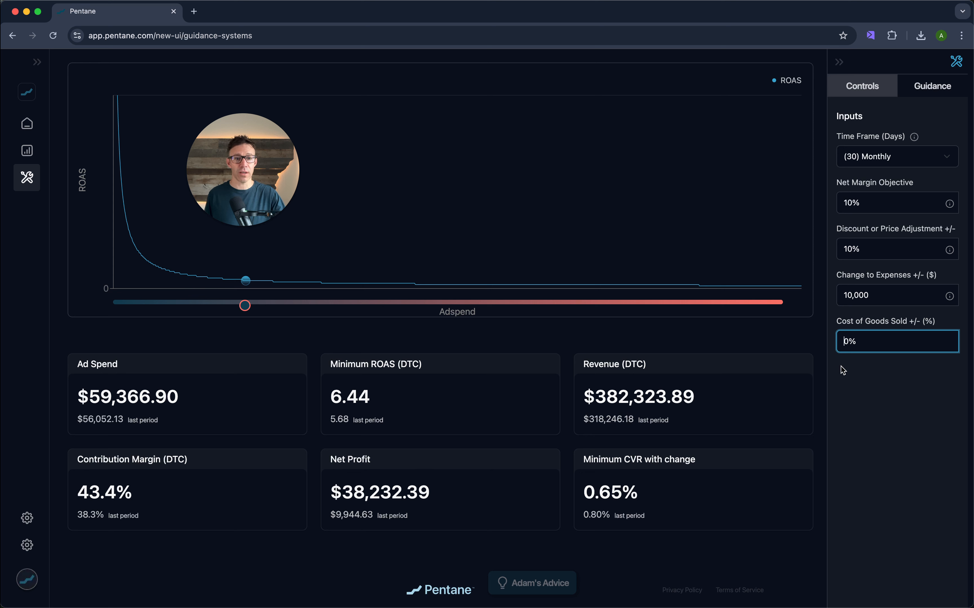
{"action": "double_click", "coordinate": [846, 295]}
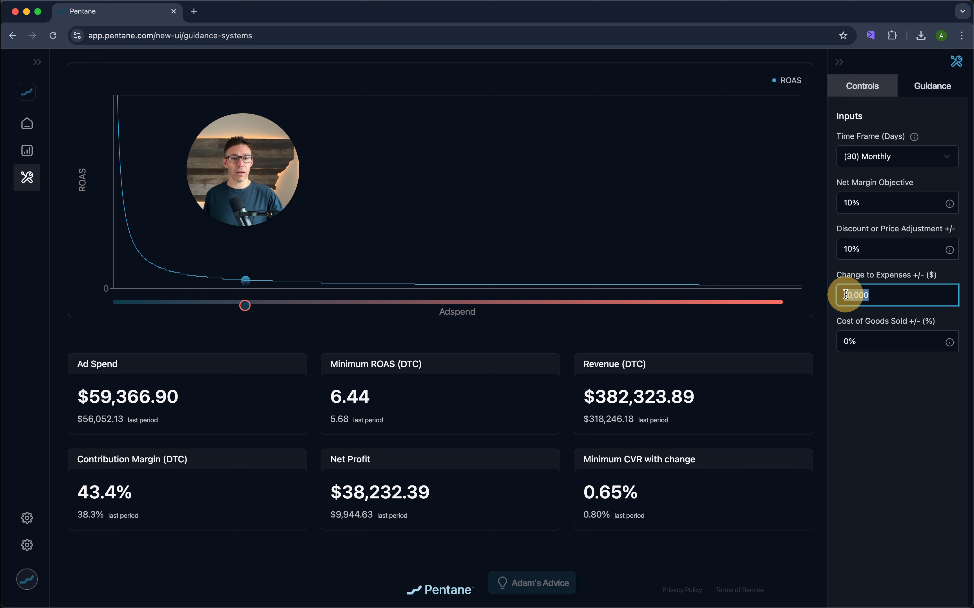
{"action": "key", "text": "BackSpace"}
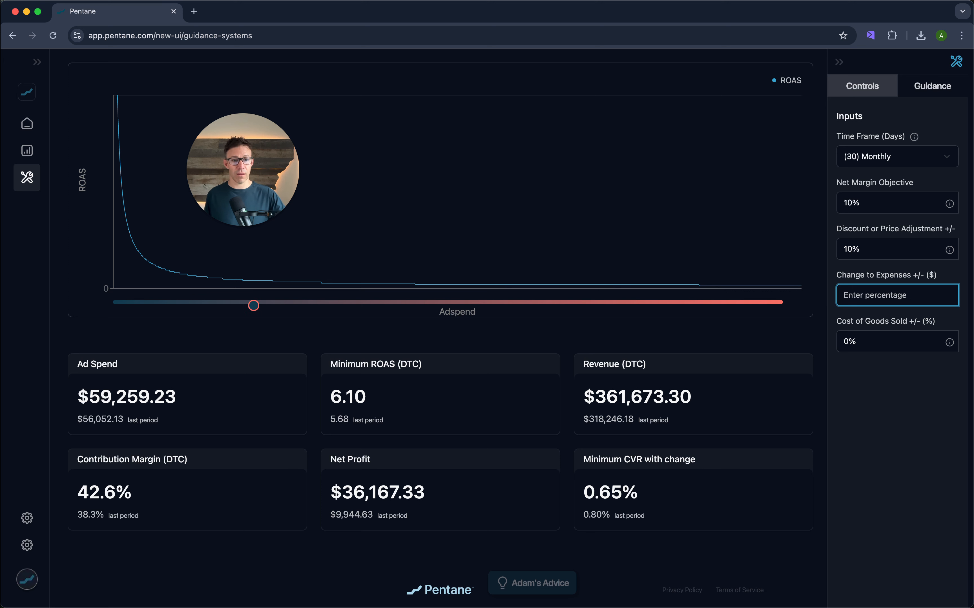
{"action": "left_click", "coordinate": [880, 379]}
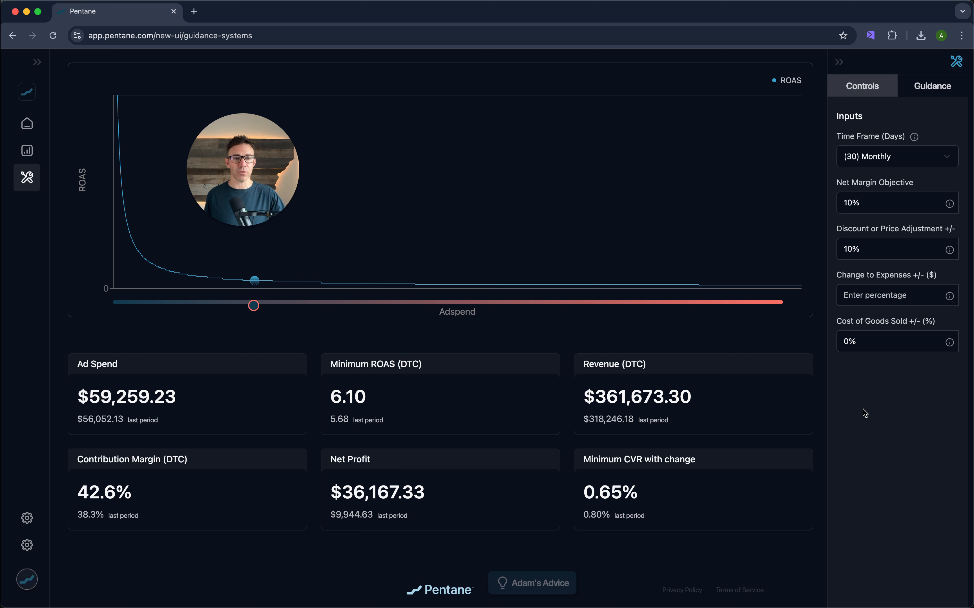
- Set the Cost of Goods Sold adjustment to 30%
{"action": "left_click", "coordinate": [843, 341]}
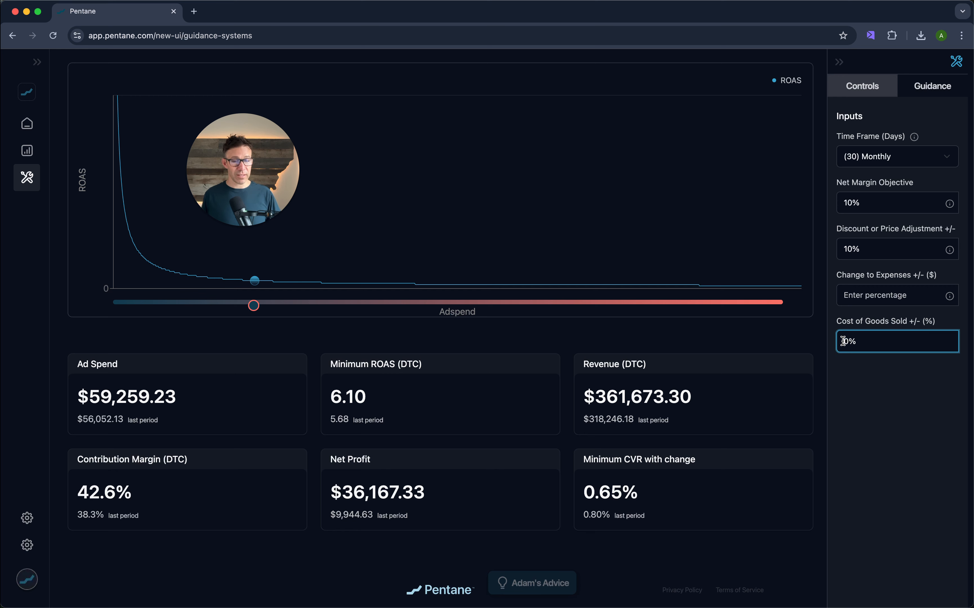
{"action": "type", "text": "3"}
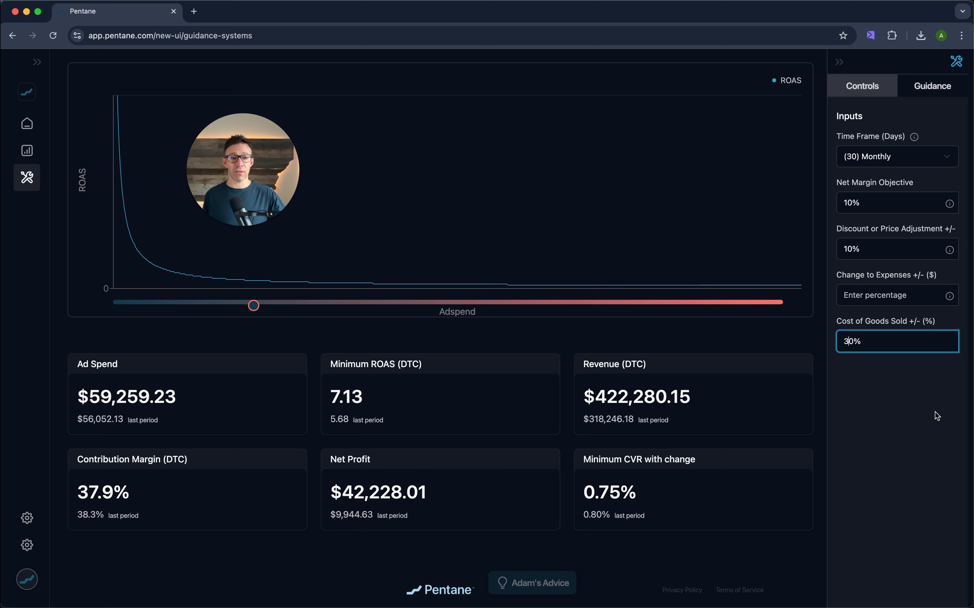
{"action": "left_click", "coordinate": [908, 403]}
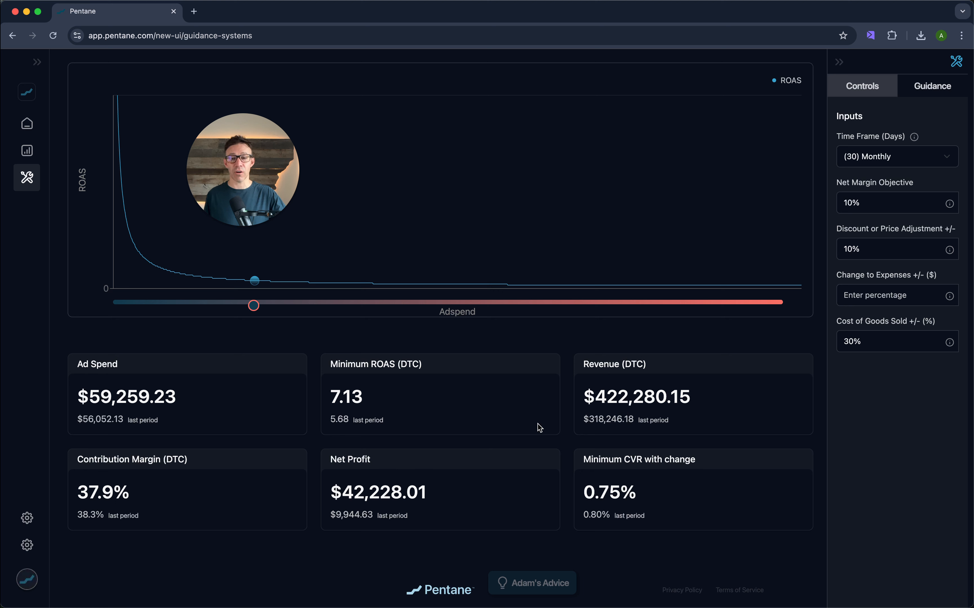
- Set the Discount or Price Adjustment to 20%
{"action": "left_click", "coordinate": [845, 252]}
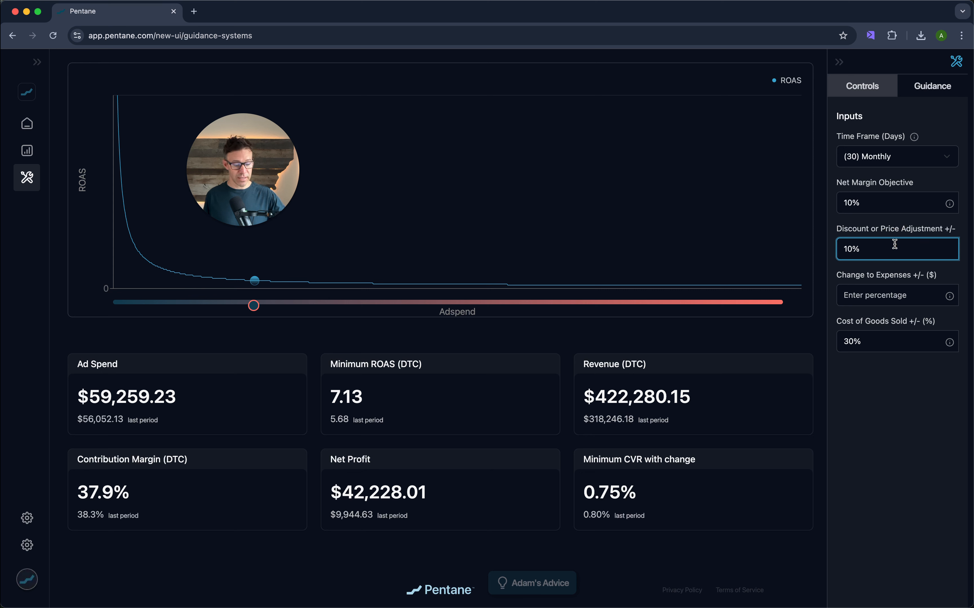
{"action": "key", "text": "BackSpace"}
{"action": "type", "text": "2"}
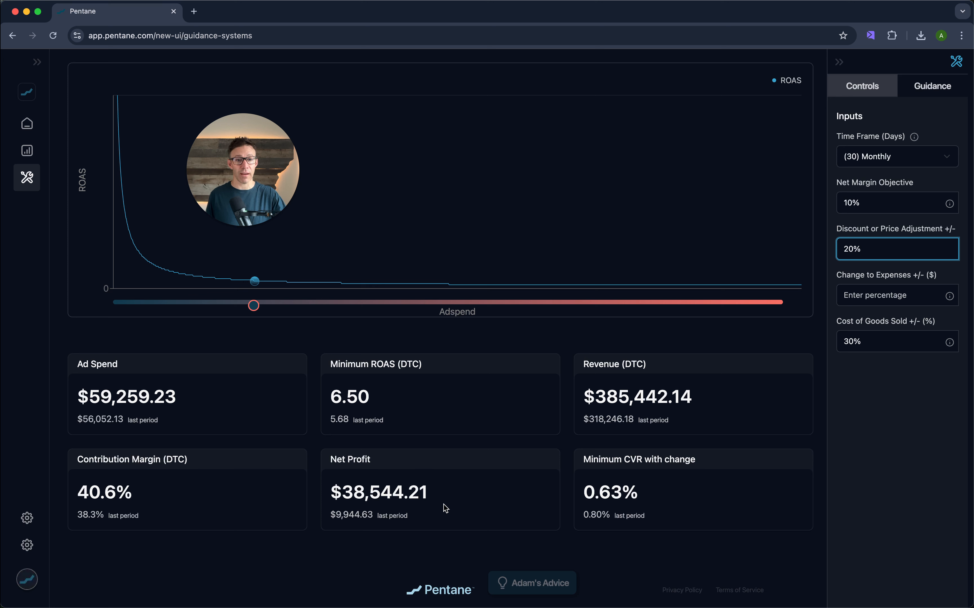
{"action": "left_click", "coordinate": [844, 342]}
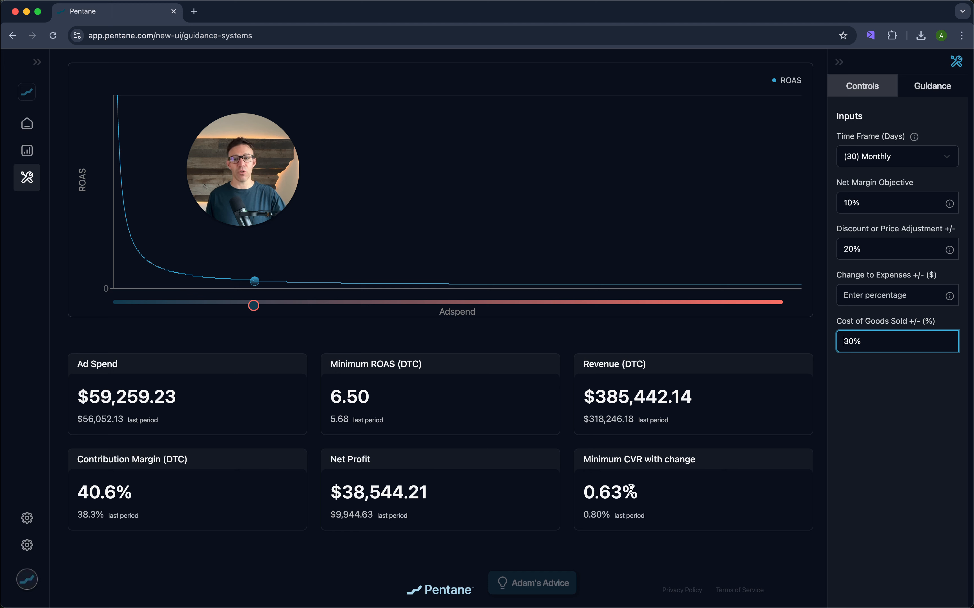
- Raise the Adspend slider to about $79,400 ad spend and highlight the Minimum ROAS figure
{"action": "left_click", "coordinate": [255, 308]}
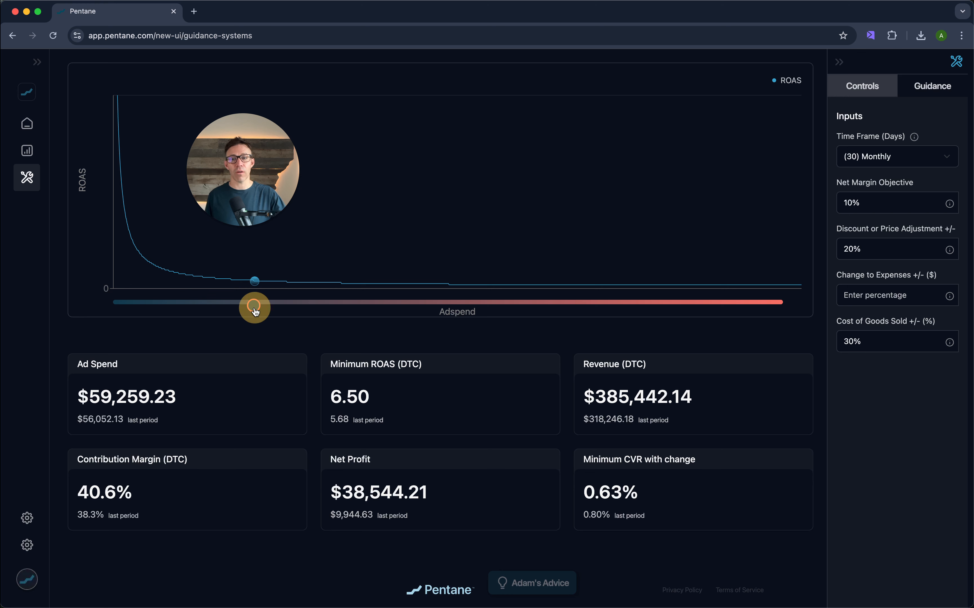
{"action": "left_click_drag", "start_coordinate": [255, 310], "coordinate": [289, 309]}
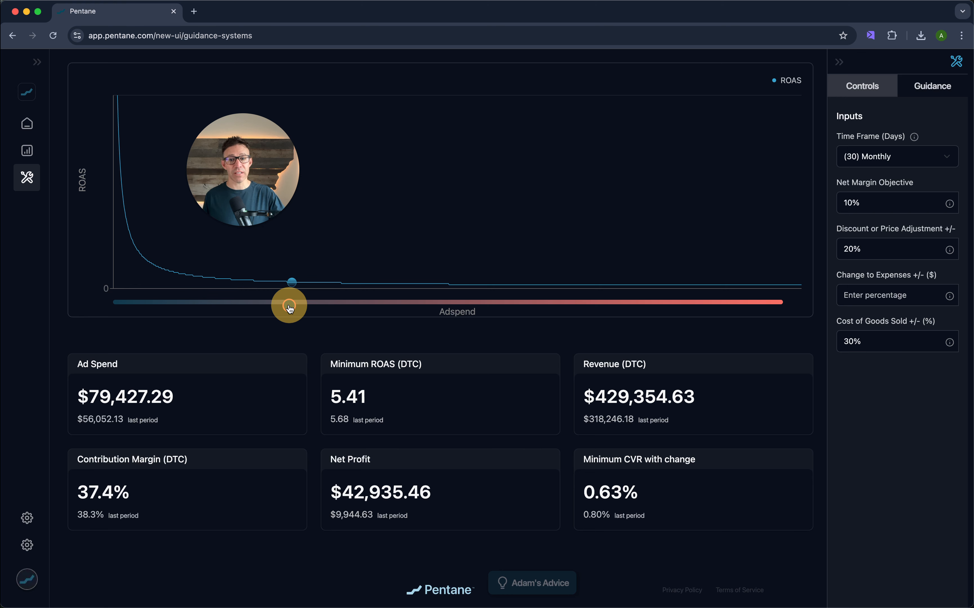
{"action": "left_click_drag", "start_coordinate": [330, 391], "coordinate": [382, 396]}
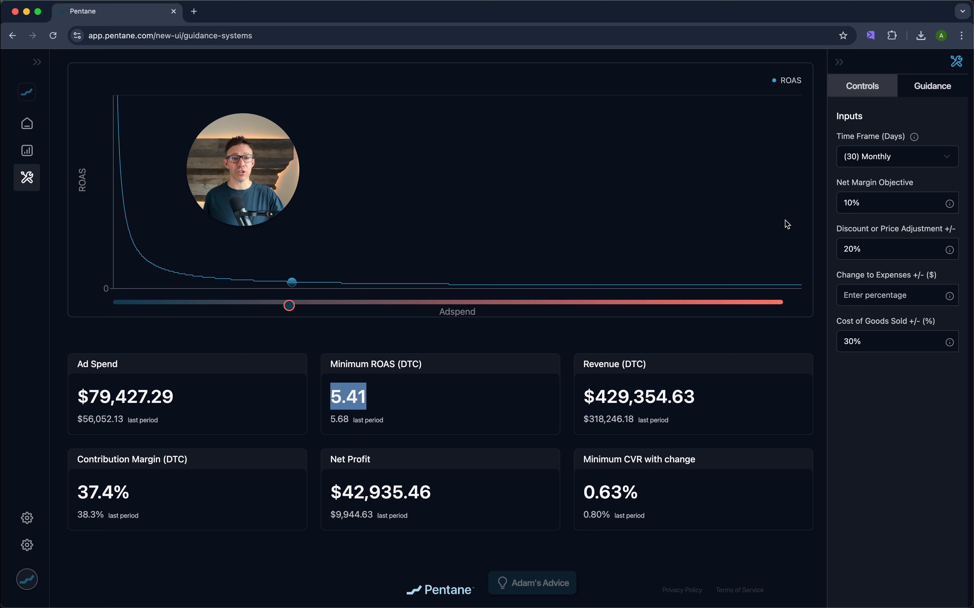
- Set the Net Margin Objective to 7%
{"action": "left_click", "coordinate": [853, 201]}
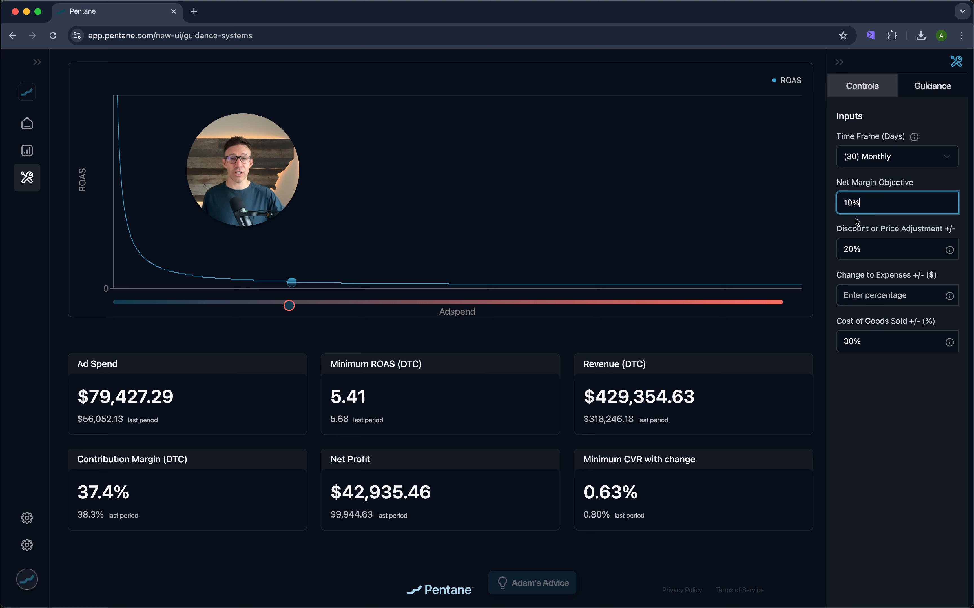
{"action": "left_click_drag", "start_coordinate": [853, 202], "coordinate": [837, 203]}
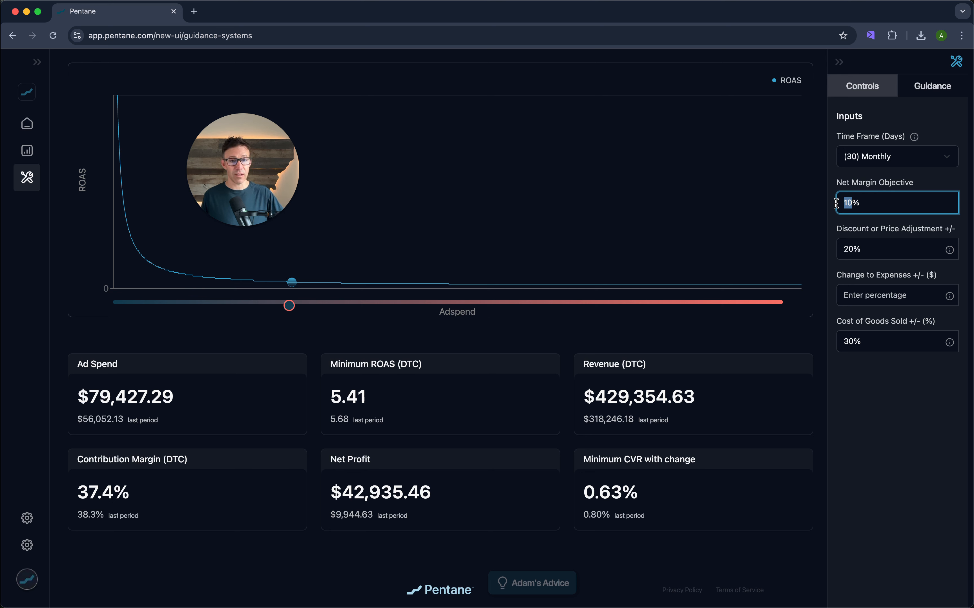
{"action": "type", "text": "7"}
- Lower the Adspend slider to about $24,600 ad spend
{"action": "left_click", "coordinate": [860, 383]}
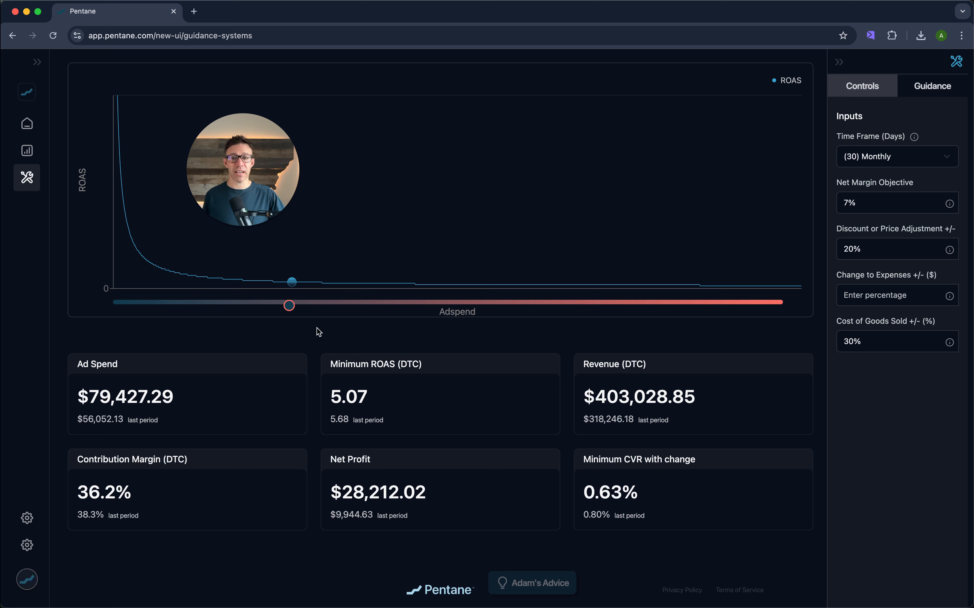
{"action": "left_click_drag", "start_coordinate": [289, 305], "coordinate": [182, 306]}
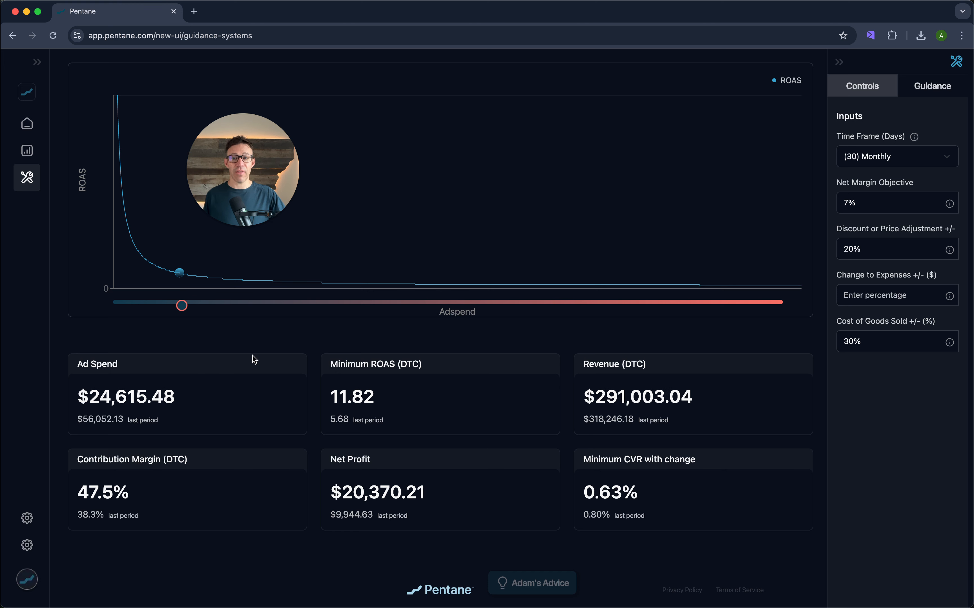